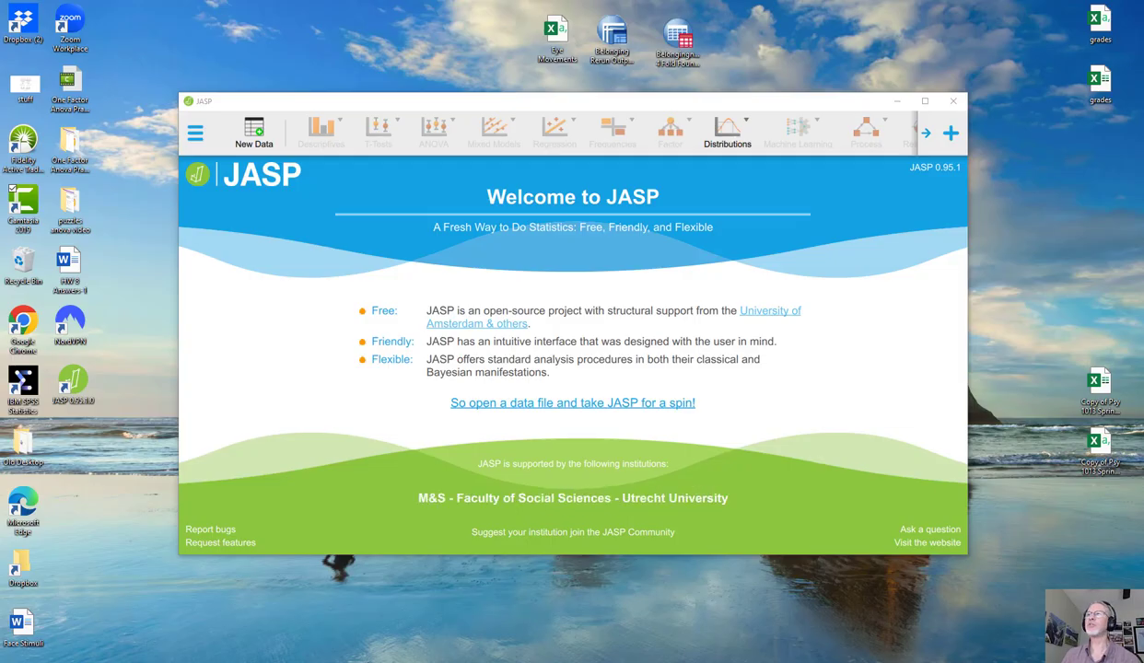
Step: Maximize the window and look through the Data Library categories available for opening a data file
{"action": "left_click", "coordinate": [925, 106]}
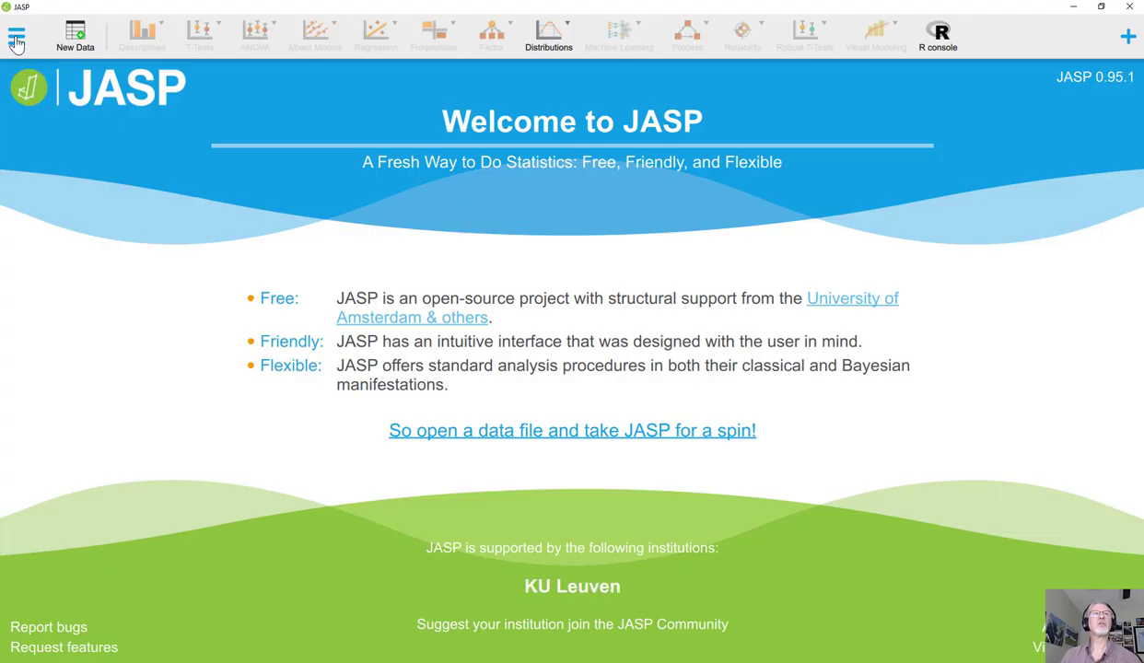
{"action": "left_click", "coordinate": [17, 38]}
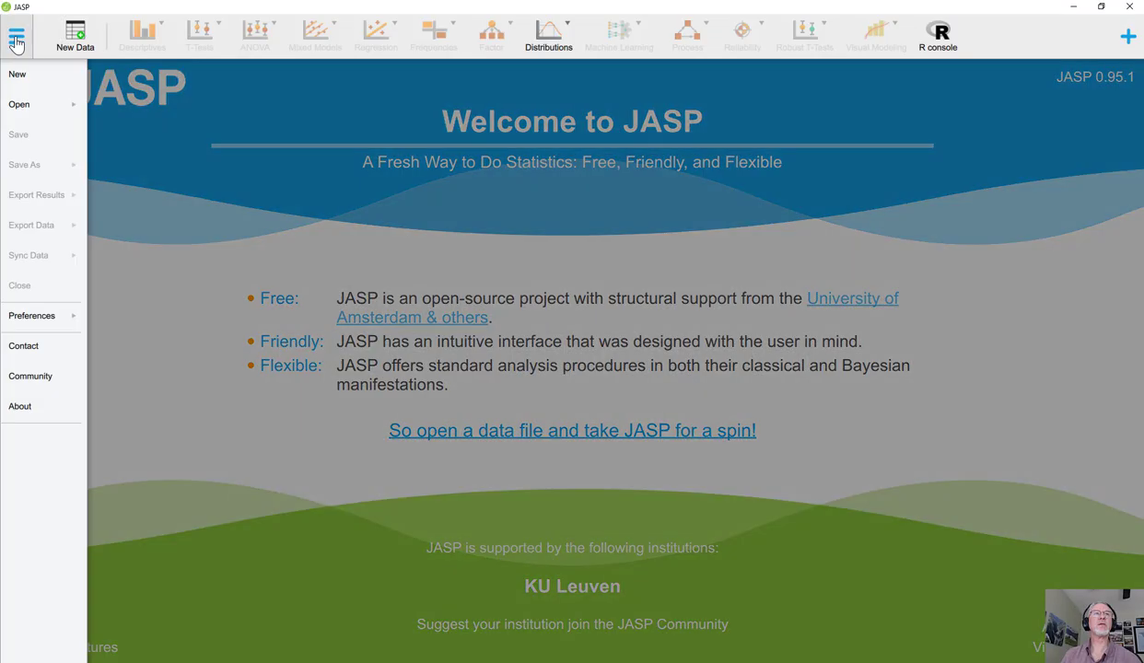
{"action": "left_click", "coordinate": [22, 104]}
{"action": "left_click", "coordinate": [113, 222]}
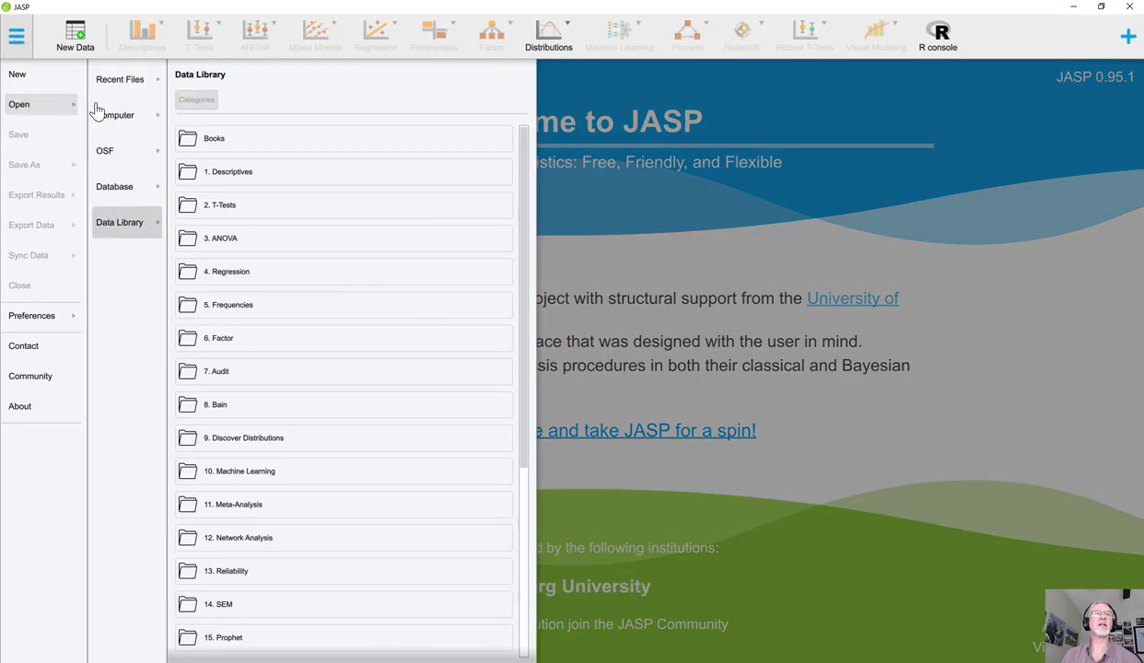
{"action": "left_click", "coordinate": [575, 81]}
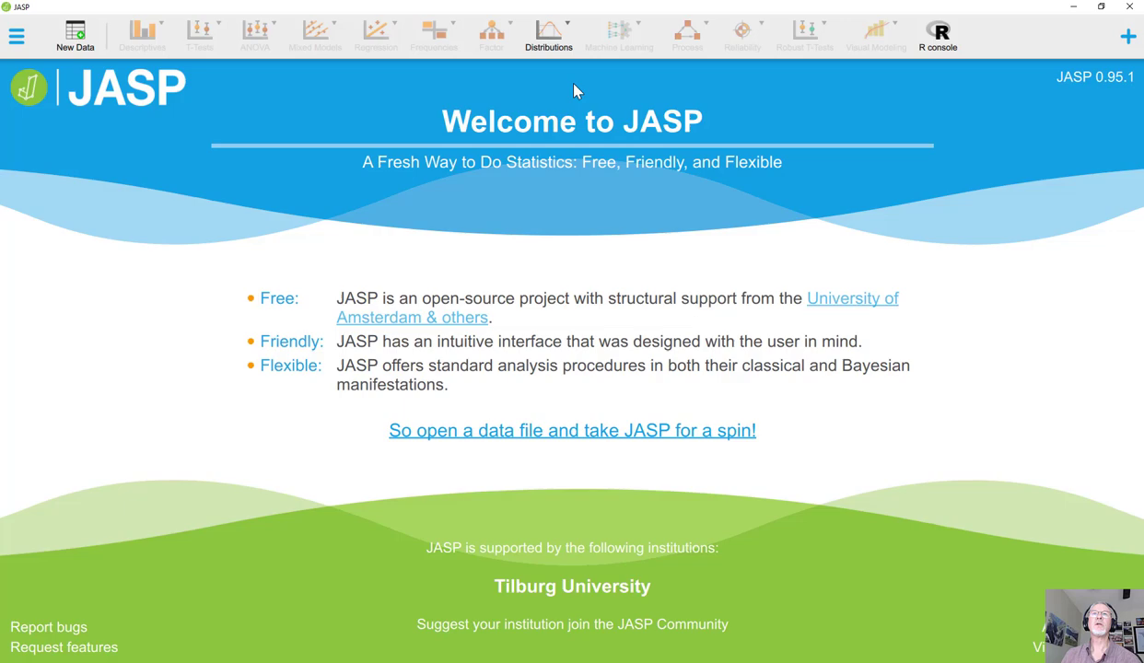
Step: Create a new blank data set and start editing its first cell
{"action": "left_click", "coordinate": [78, 36]}
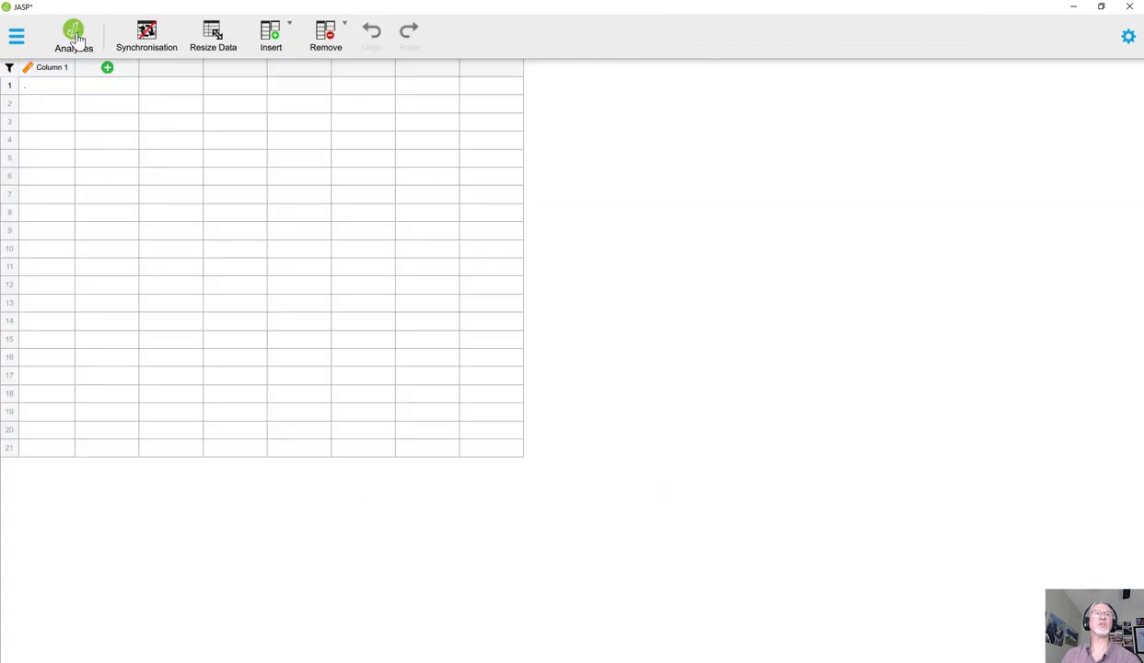
{"action": "double_click", "coordinate": [35, 89]}
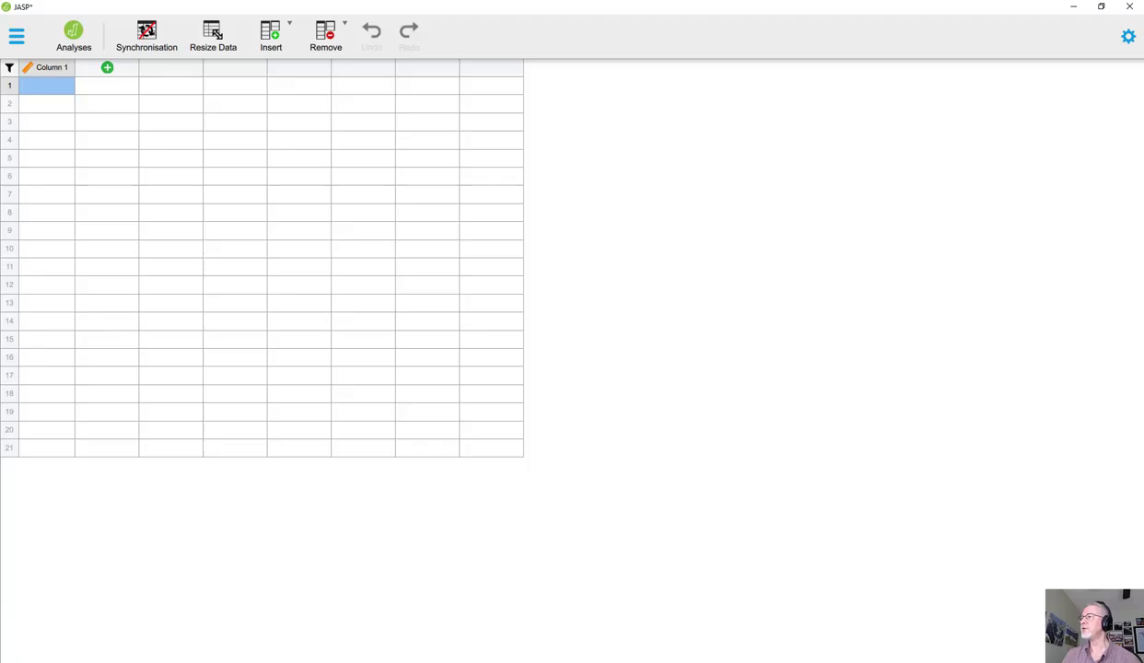
{"action": "key", "text": "alt+Tab"}
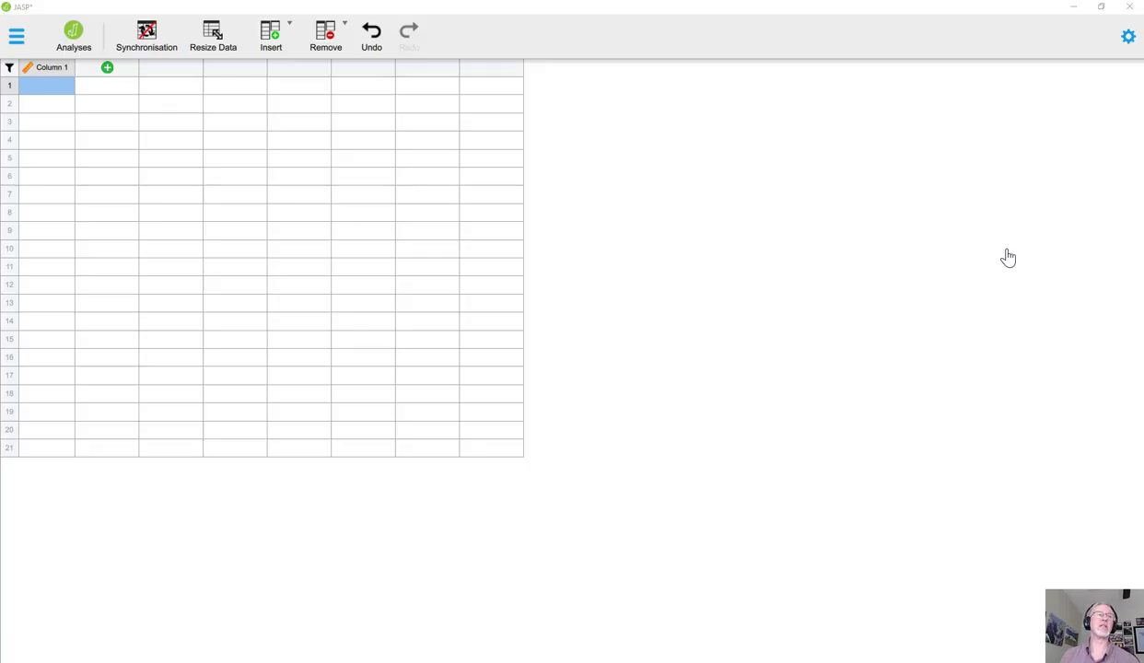
Step: Enter the scores 93, 100, 82 and 65 in rows 1 to 4 of the first column
{"action": "double_click", "coordinate": [64, 89]}
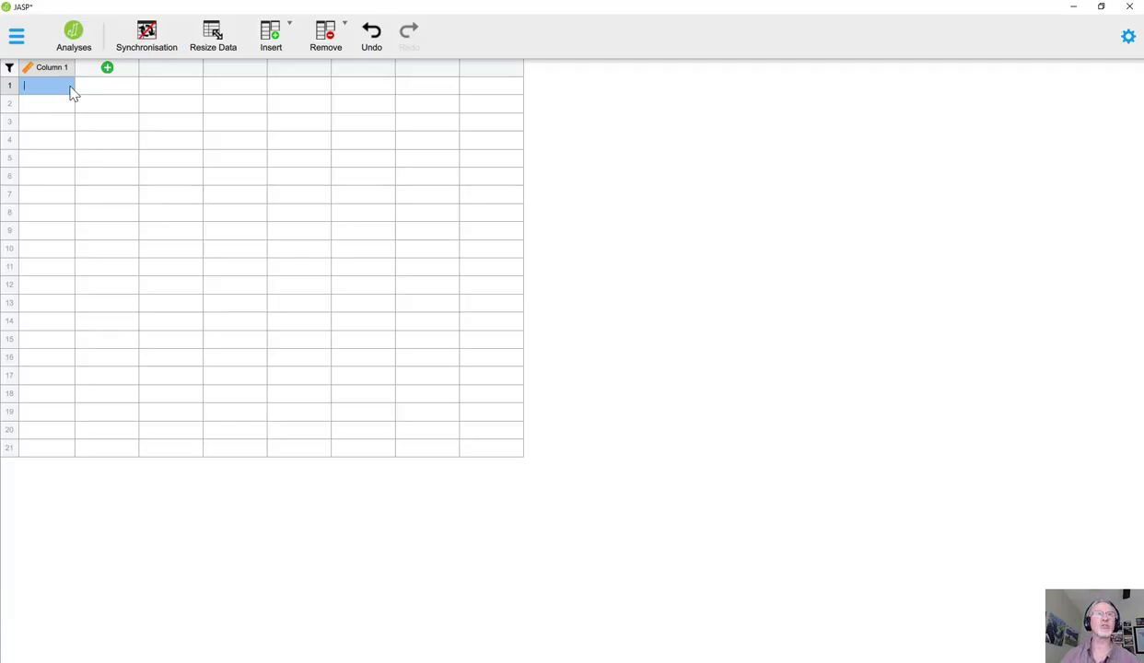
{"action": "type", "text": "93"}
{"action": "key", "text": "Return"}
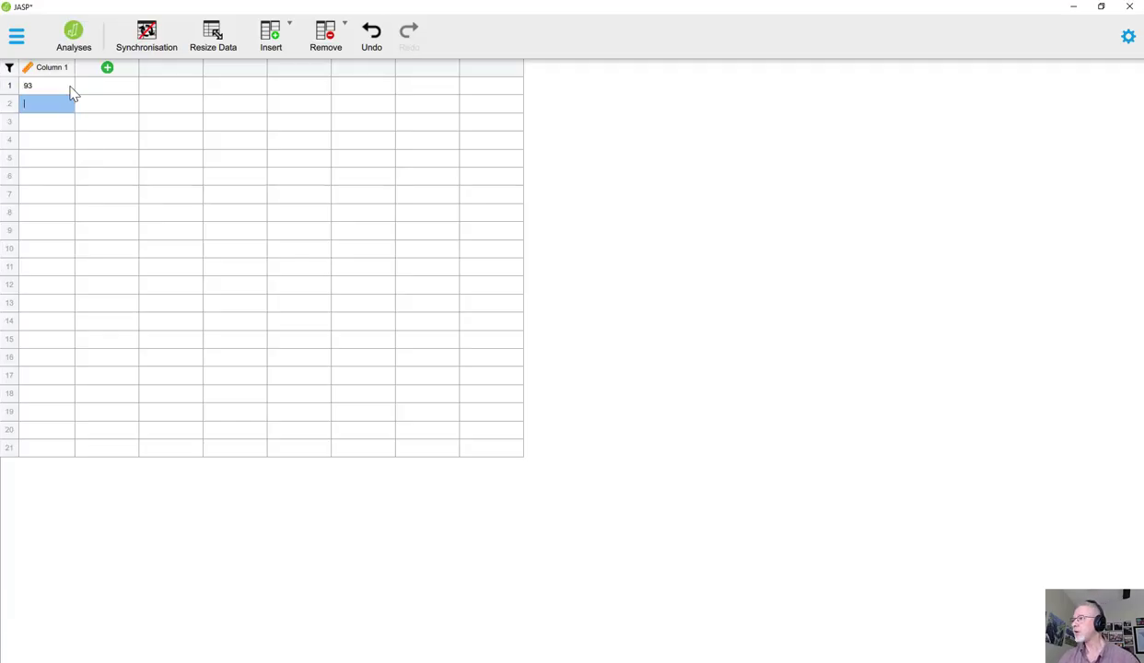
{"action": "type", "text": "100"}
{"action": "key", "text": "Return"}
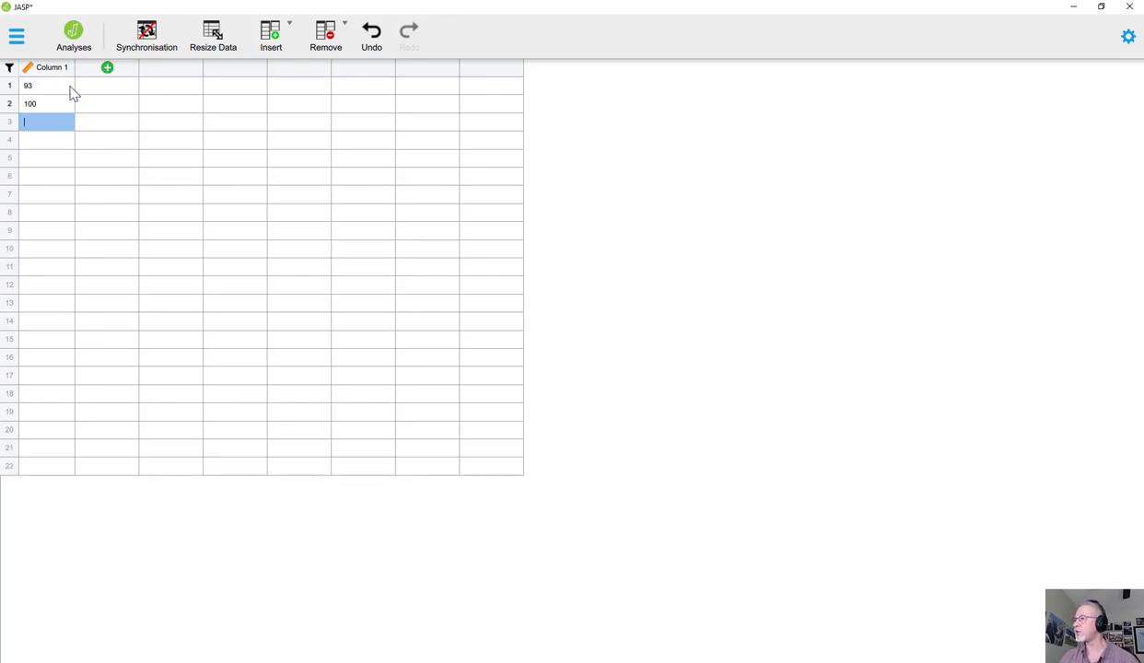
{"action": "type", "text": "82"}
{"action": "key", "text": "Return"}
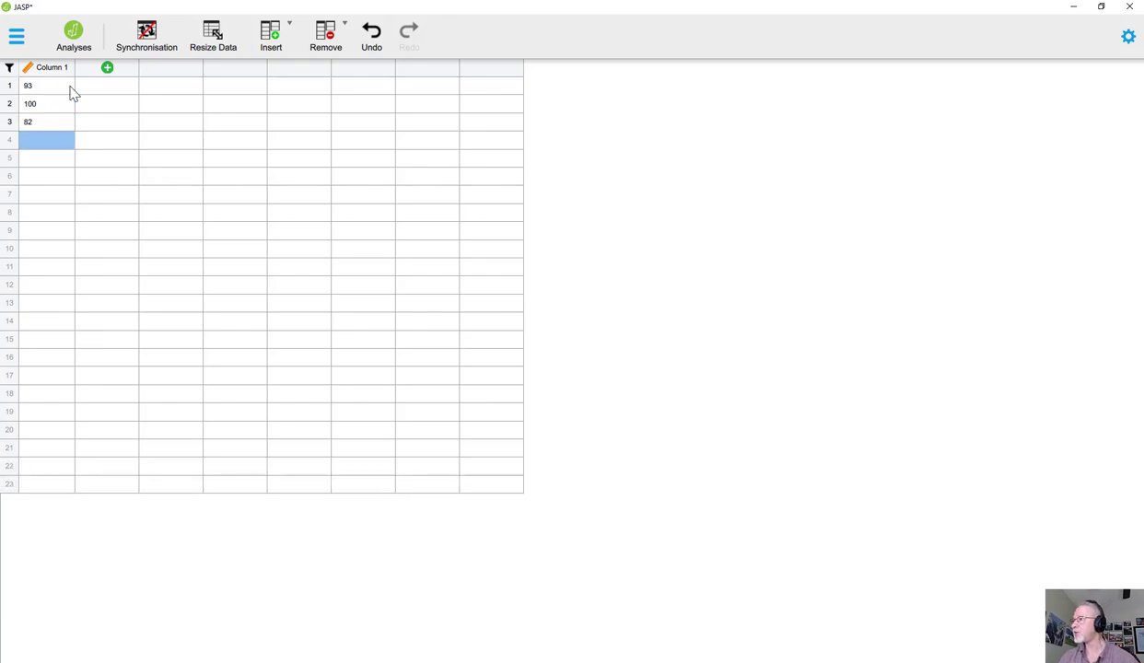
{"action": "type", "text": "65"}
{"action": "key", "text": "Return"}
Step: Enter the scores 70, 42, 75 and 62 in rows 5 to 8 of the first column
{"action": "type", "text": "7"}
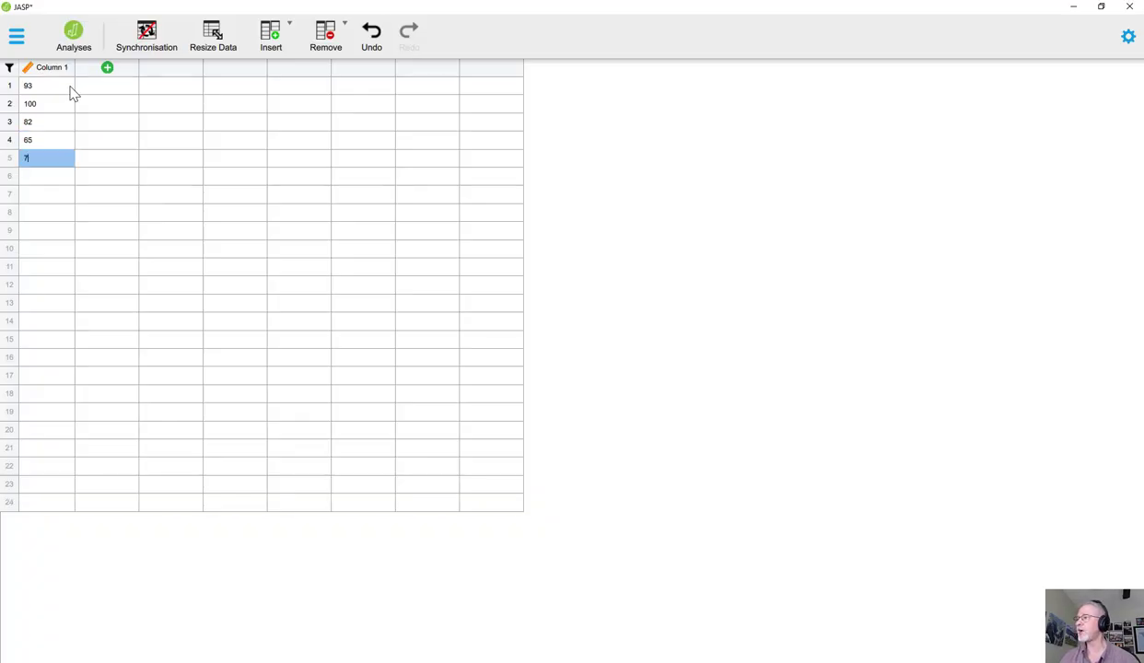
{"action": "type", "text": "45"}
{"action": "key", "text": "BackSpace"}
{"action": "key", "text": "BackSpace"}
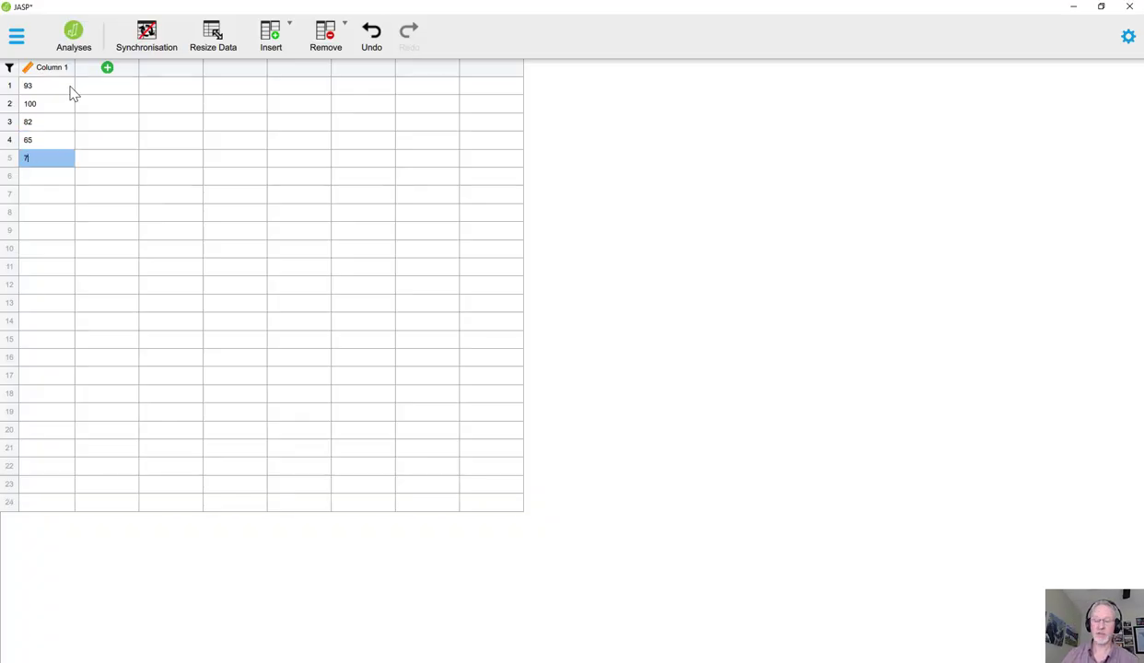
{"action": "type", "text": "0"}
{"action": "key", "text": "Return"}
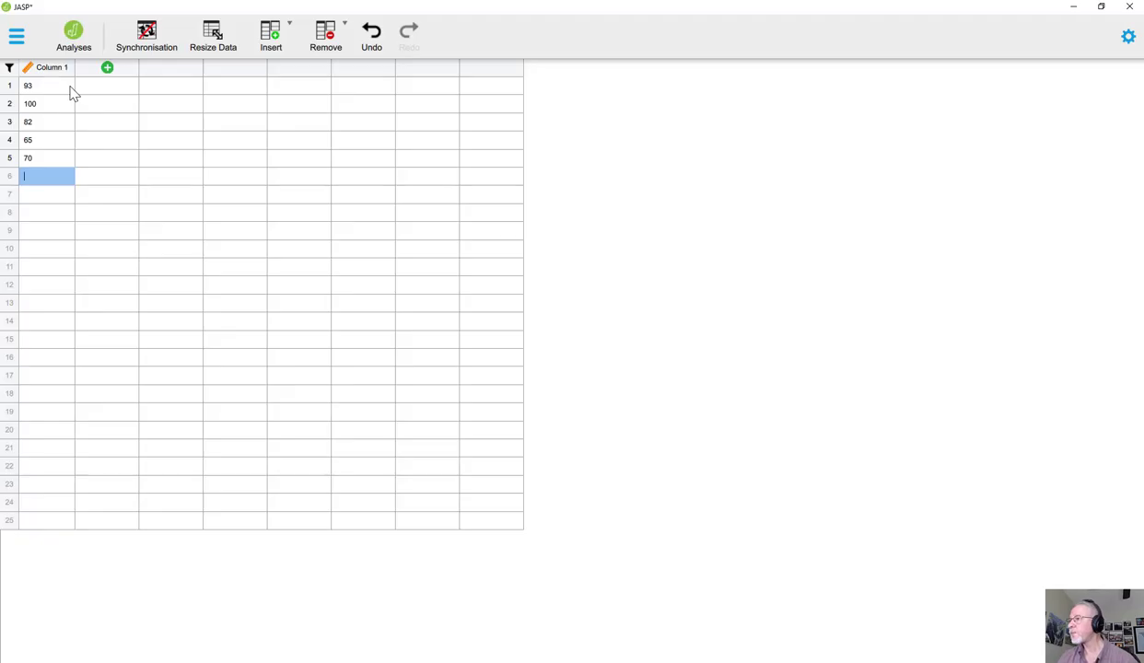
{"action": "type", "text": "42"}
{"action": "key", "text": "Return"}
{"action": "type", "text": "9"}
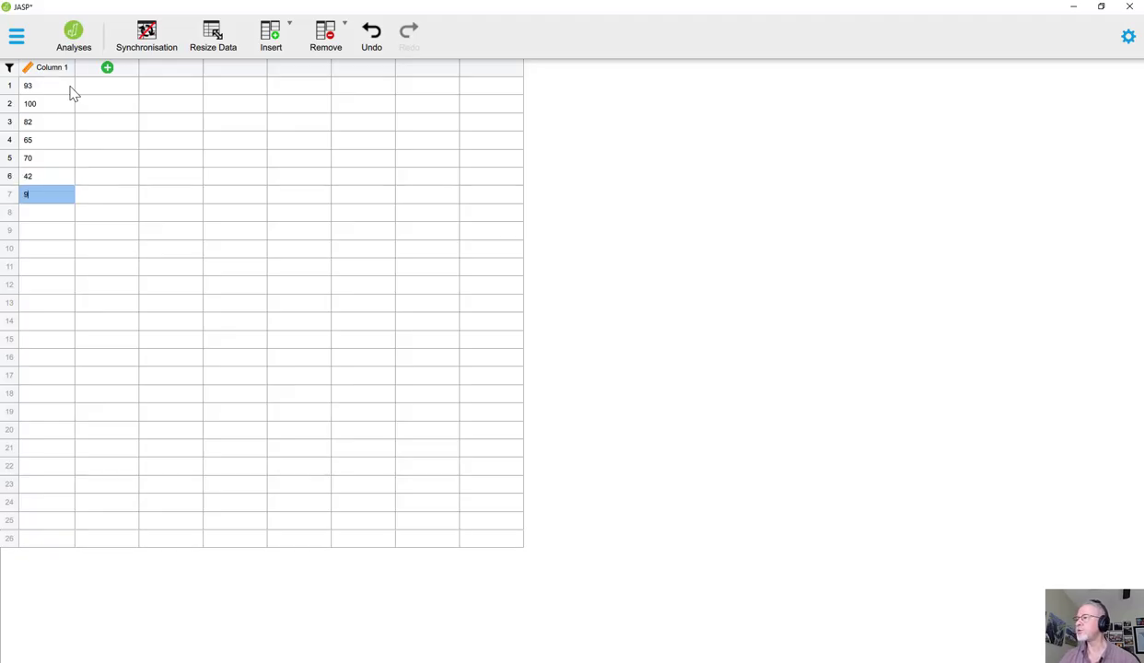
{"action": "type", "text": "5"}
{"action": "key", "text": "Return"}
{"action": "type", "text": "62"}
{"action": "key", "text": "Return"}
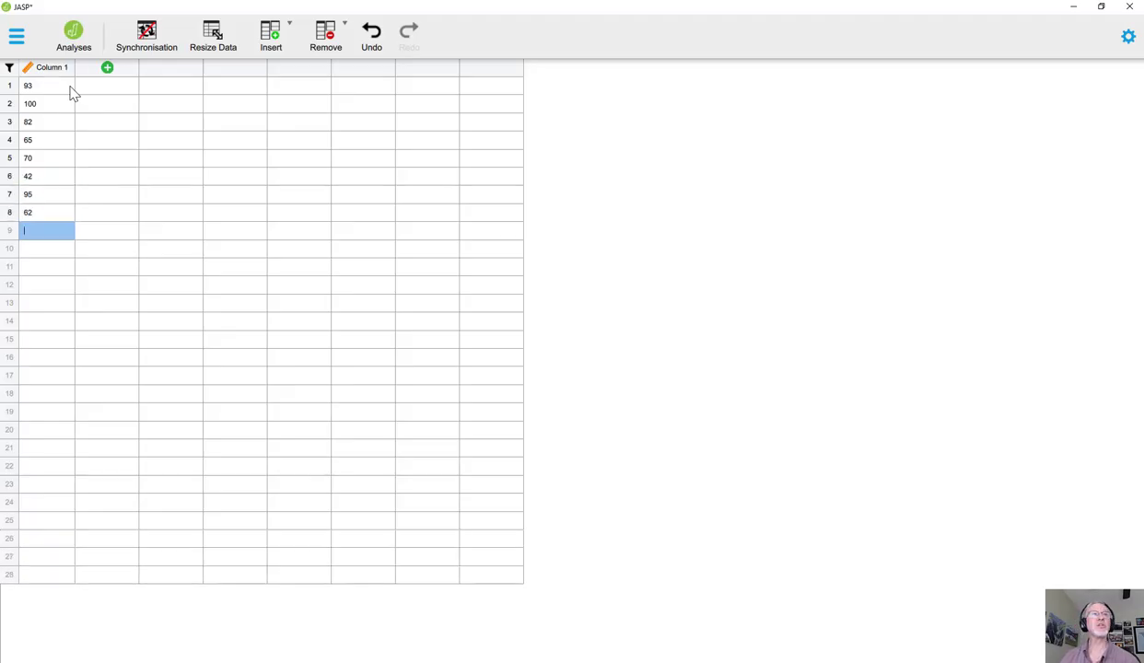
Step: Enter the scores 50, 52, 48 and 48 in rows 9 to 12 of the first column
{"action": "type", "text": "80"}
{"action": "key", "text": "Return"}
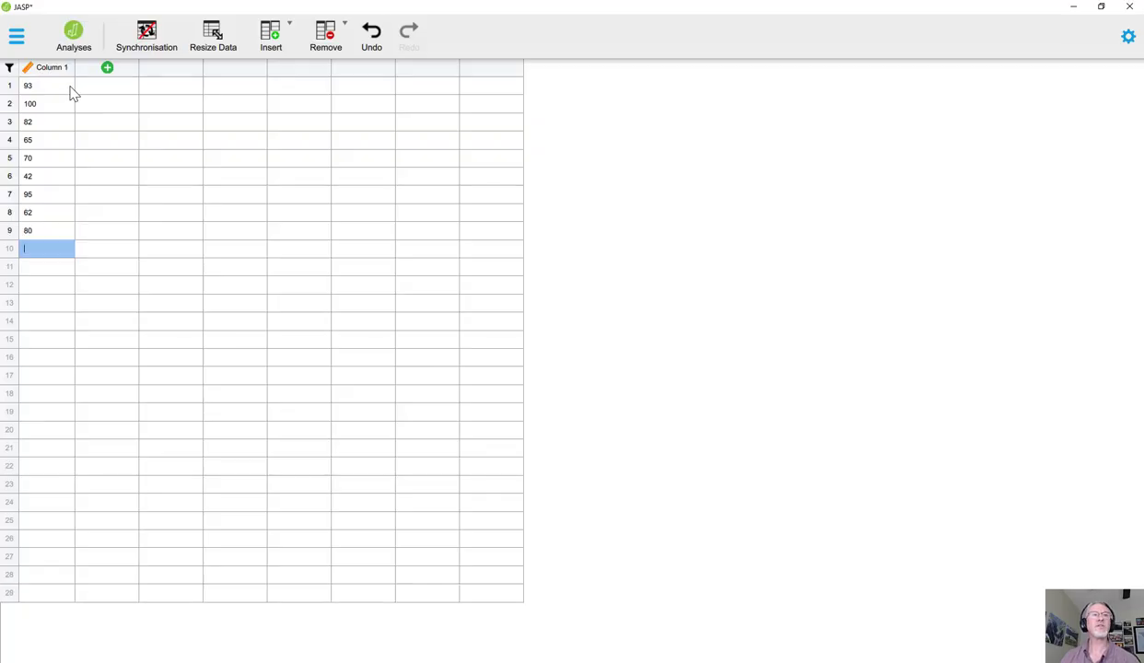
{"action": "type", "text": "52"}
{"action": "key", "text": "Return"}
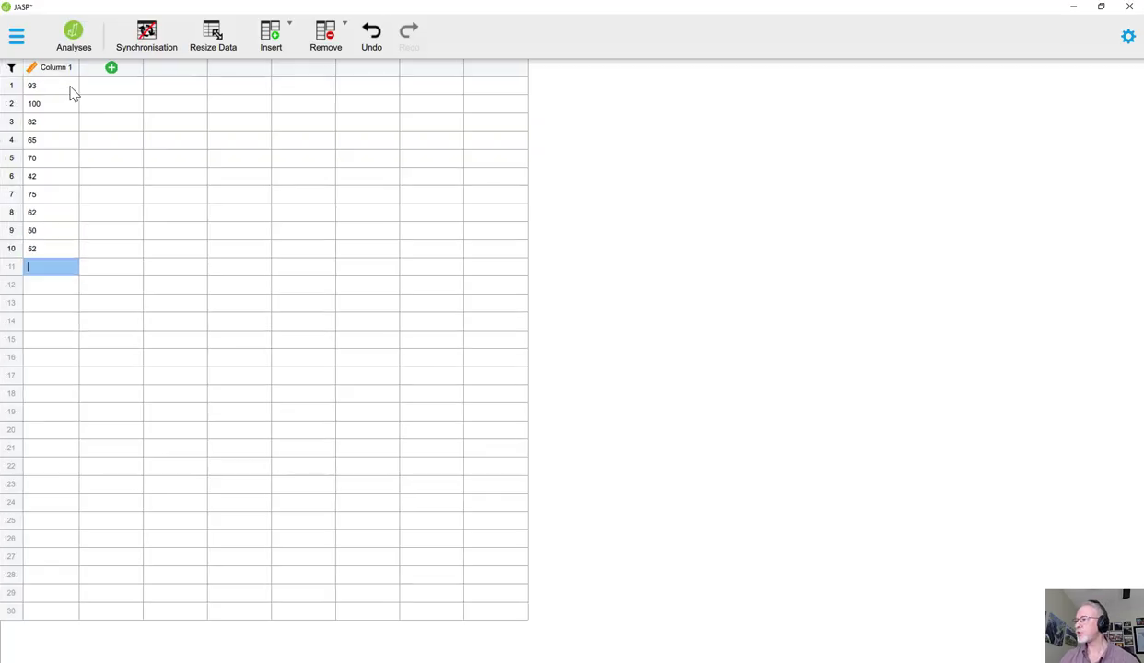
{"action": "type", "text": "48"}
{"action": "key", "text": "Return"}
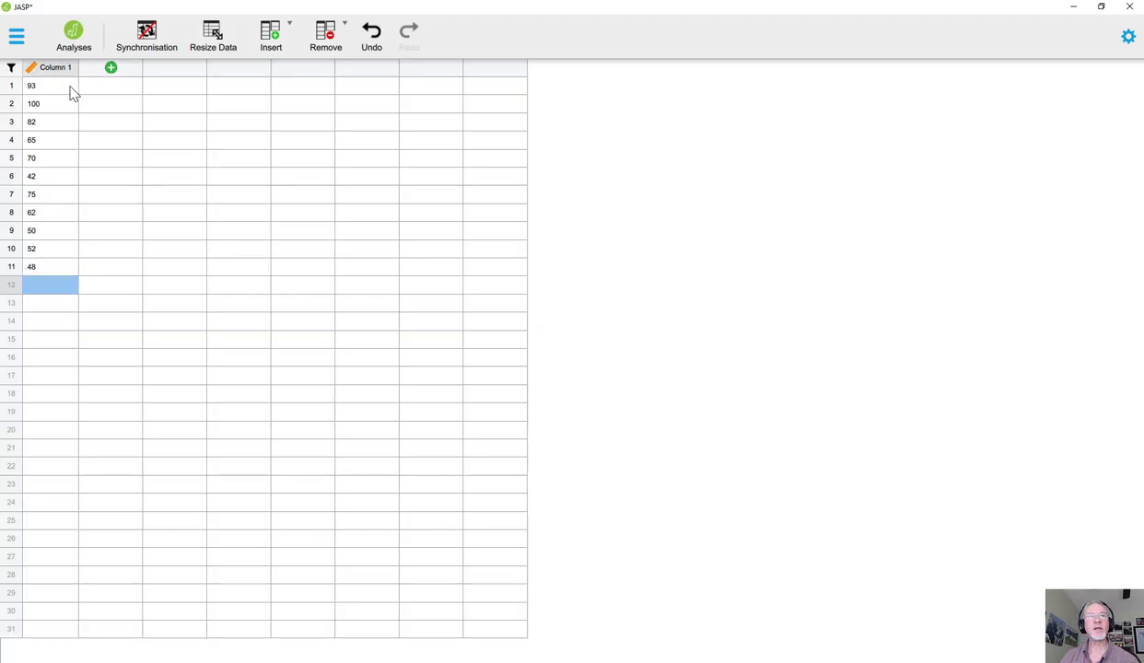
{"action": "type", "text": "48"}
{"action": "key", "text": "Return"}
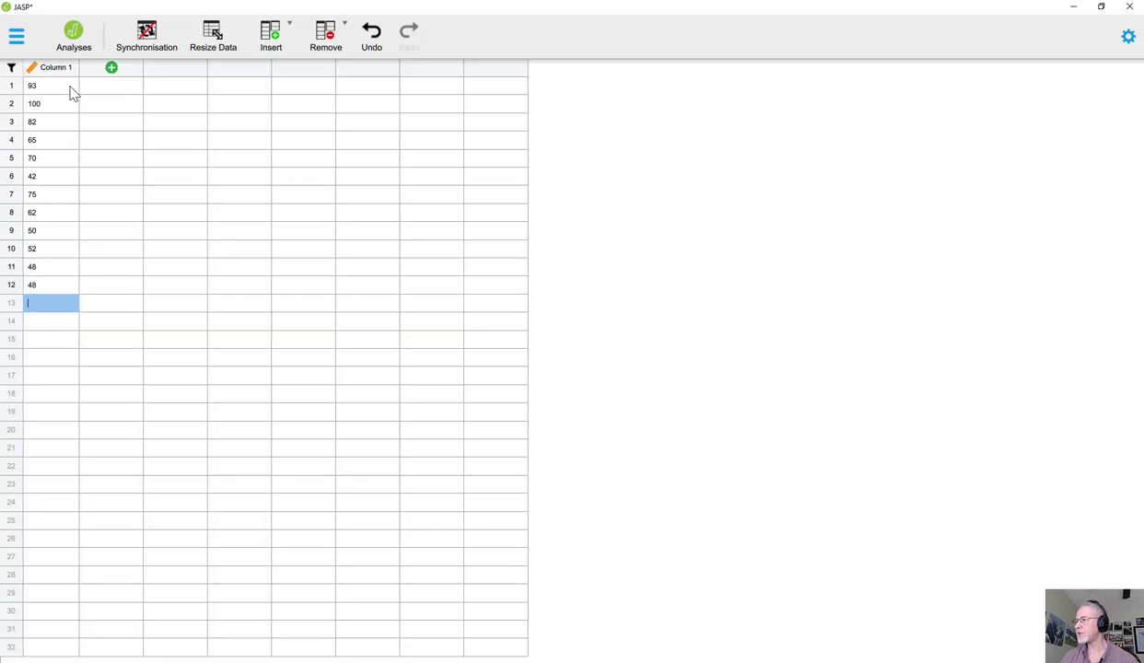
Step: Enter the scores 25, 85, 75 and 100 in rows 13 to 16 of the first column
{"action": "type", "text": "25"}
{"action": "key", "text": "Return"}
{"action": "type", "text": "85"}
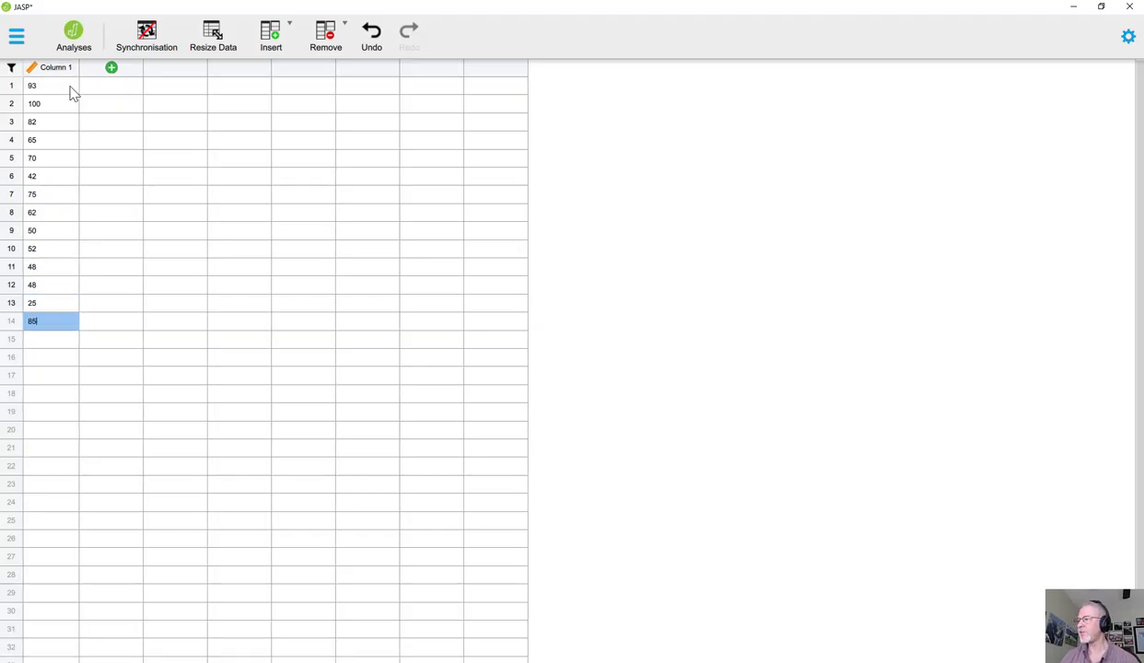
{"action": "key", "text": "Return"}
{"action": "type", "text": "75"}
{"action": "key", "text": "Return"}
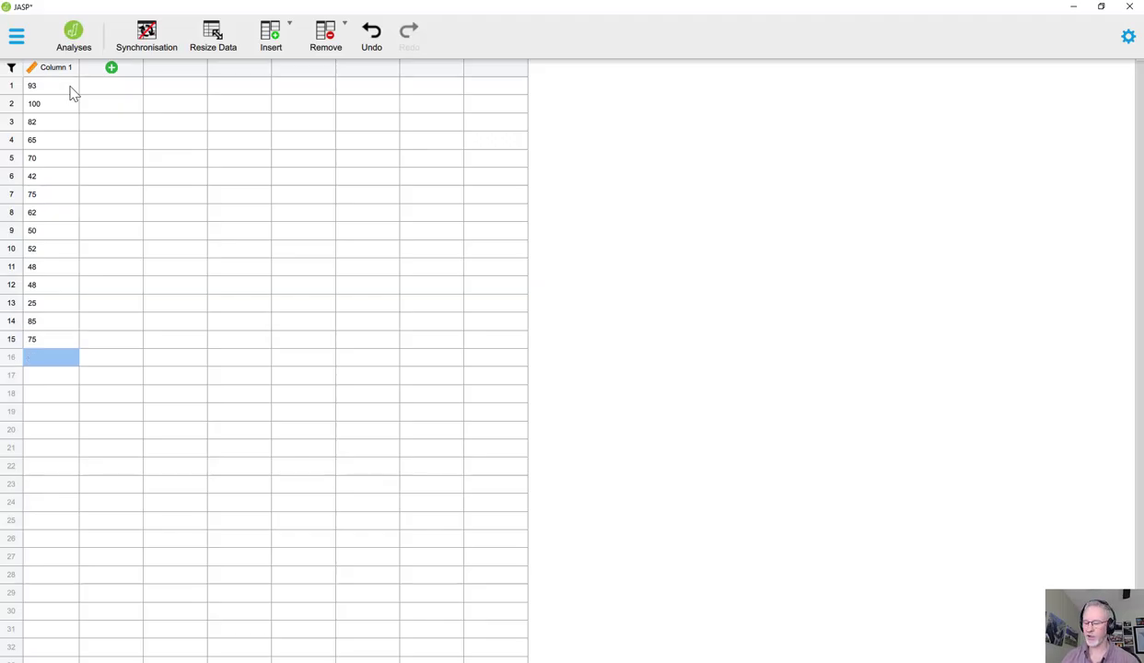
{"action": "type", "text": "100"}
{"action": "key", "text": "Return"}
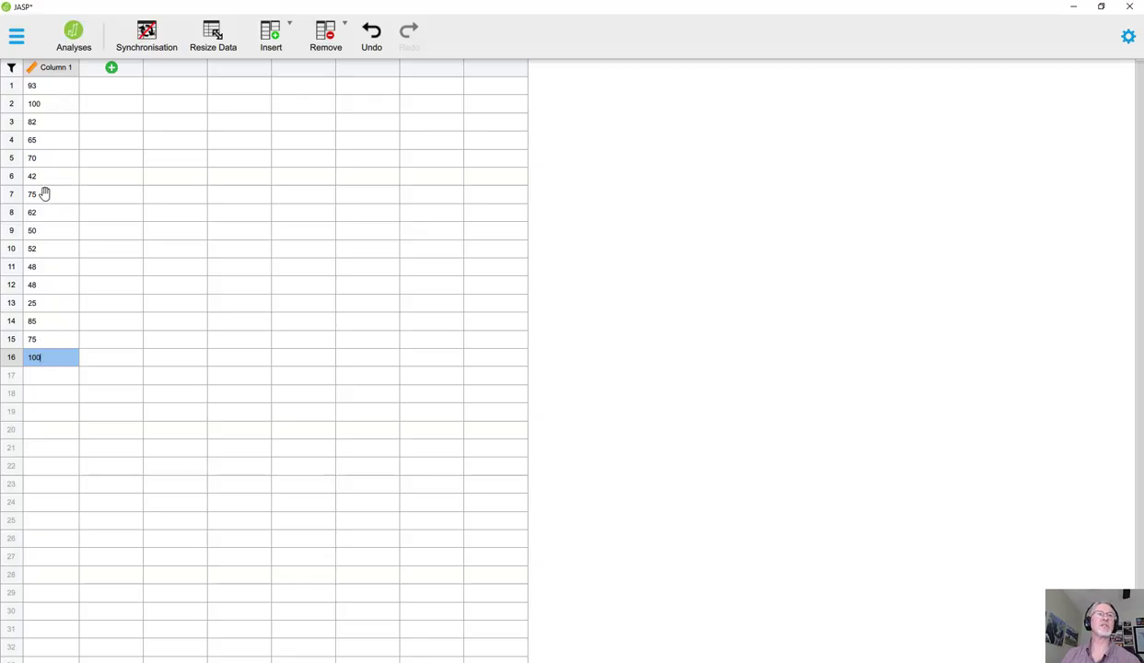
Step: Leave data editing for the analysis view and rename Column 1 as DrvablPR in its variable settings
{"action": "left_click", "coordinate": [72, 46]}
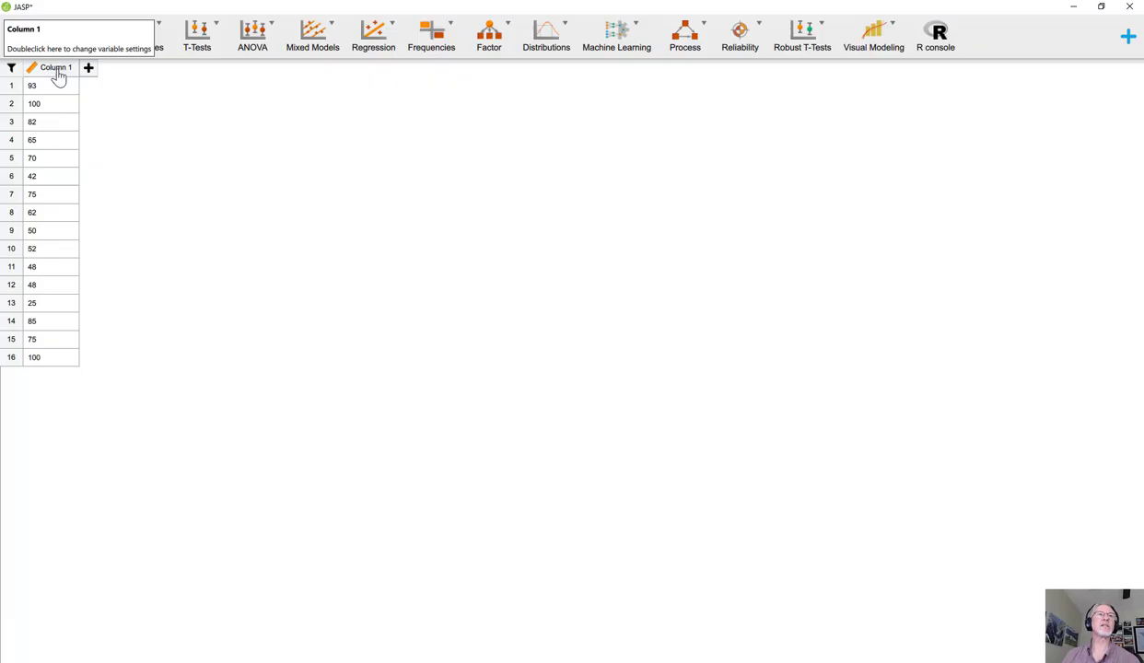
{"action": "double_click", "coordinate": [57, 73]}
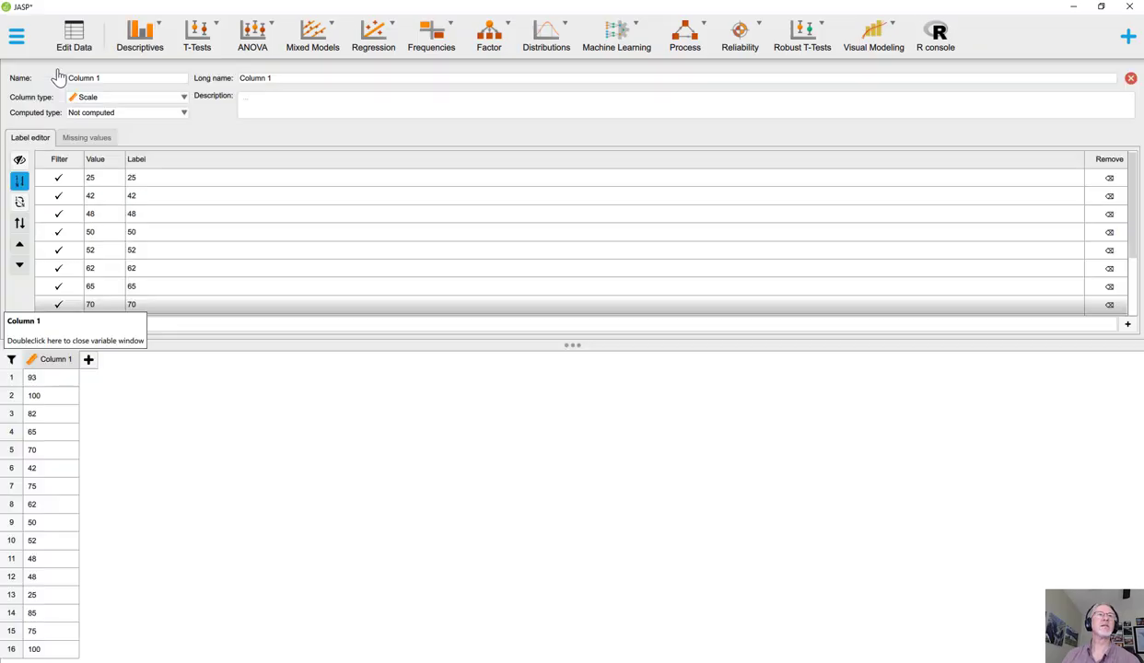
{"action": "left_click", "coordinate": [119, 80]}
{"action": "key", "text": "BackSpace"}
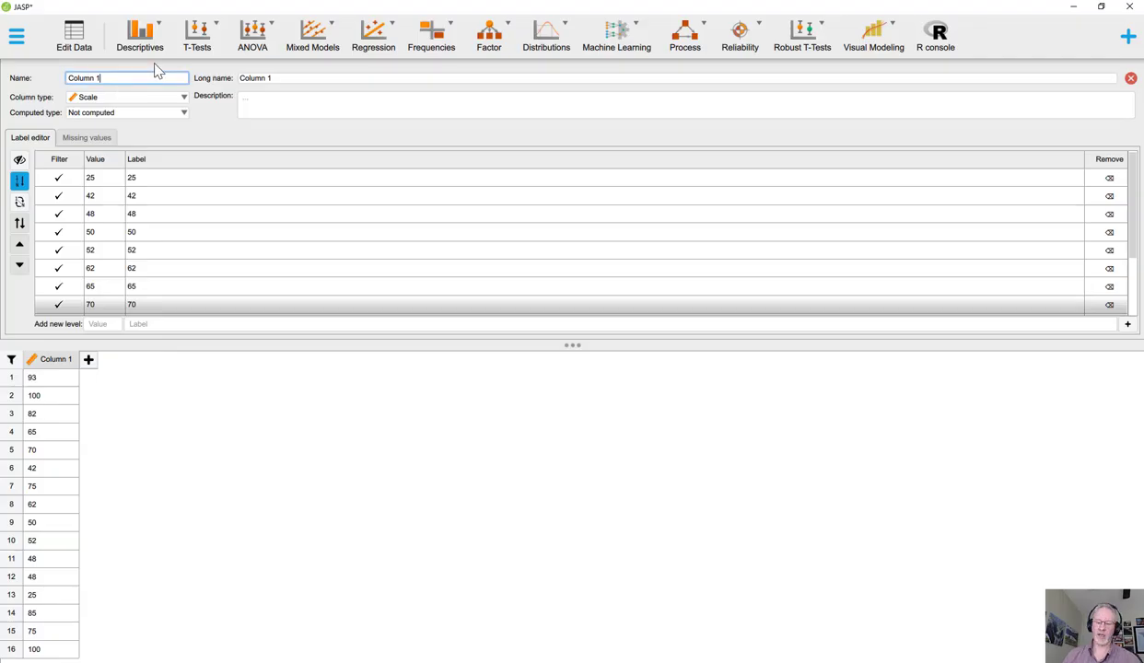
{"action": "key", "text": "BackSpace"}
{"action": "key", "text": "BackSpace"}
{"action": "key", "text": "BackSpace"}
{"action": "key", "text": "BackSpace"}
{"action": "key", "text": "BackSpace"}
{"action": "key", "text": "BackSpace"}
{"action": "key", "text": "BackSpace"}
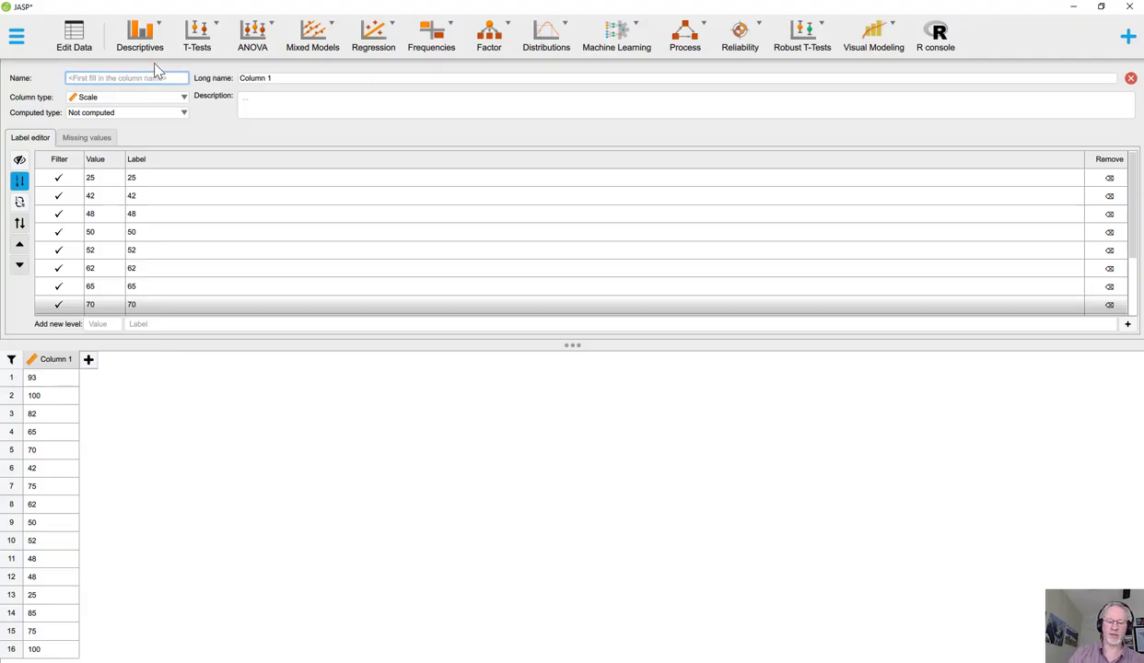
{"action": "type", "text": "D"}
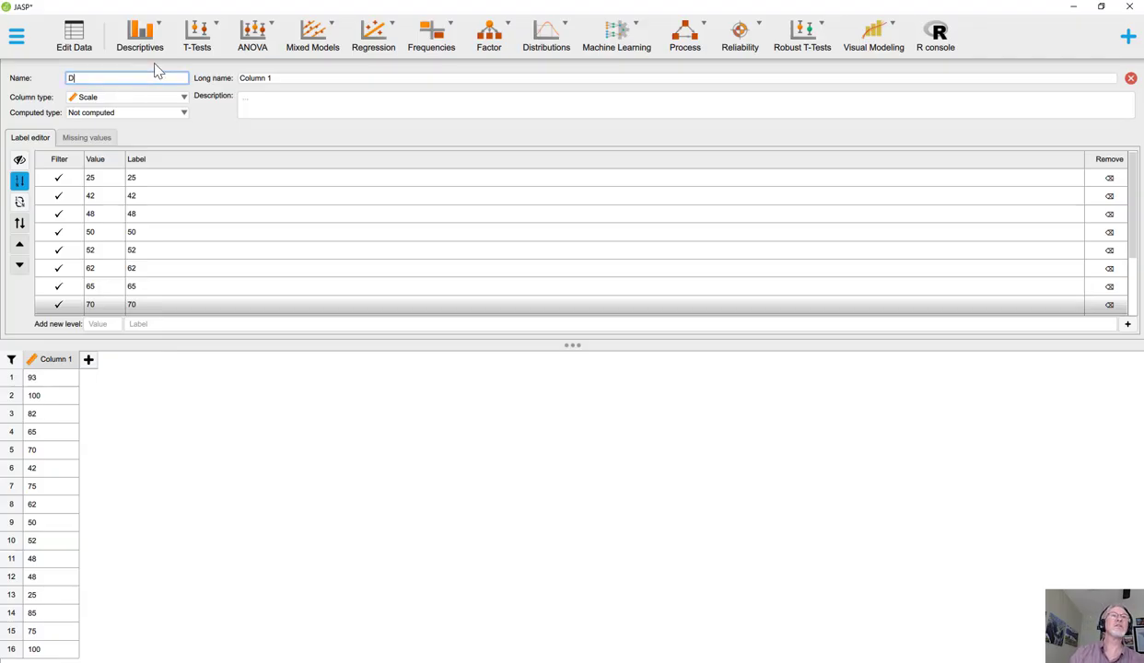
{"action": "type", "text": "r"}
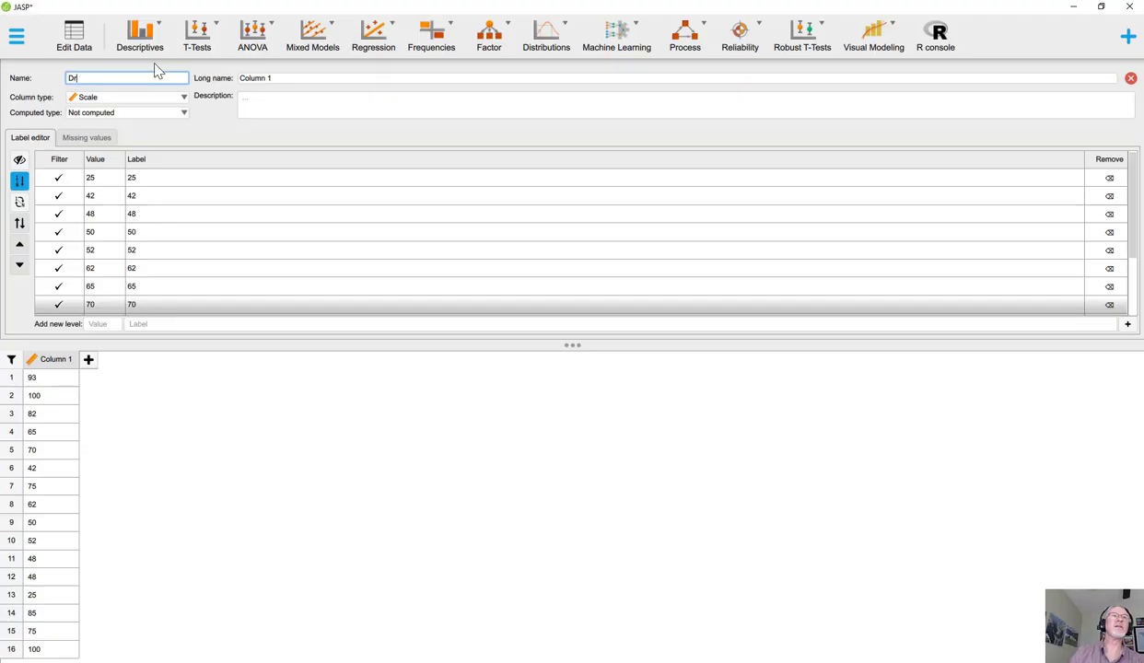
{"action": "type", "text": "vablPR"}
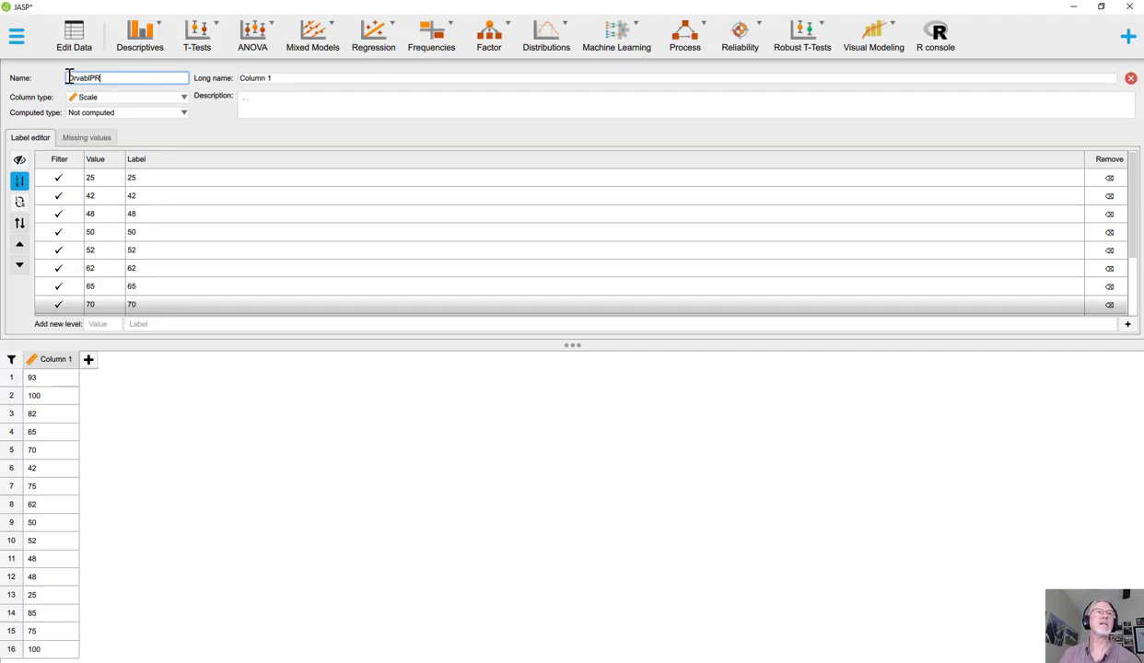
Step: Choose Scale as the variable's column type and describe it as "Driving Ability as a Percentile Ranking"
{"action": "left_click", "coordinate": [111, 101]}
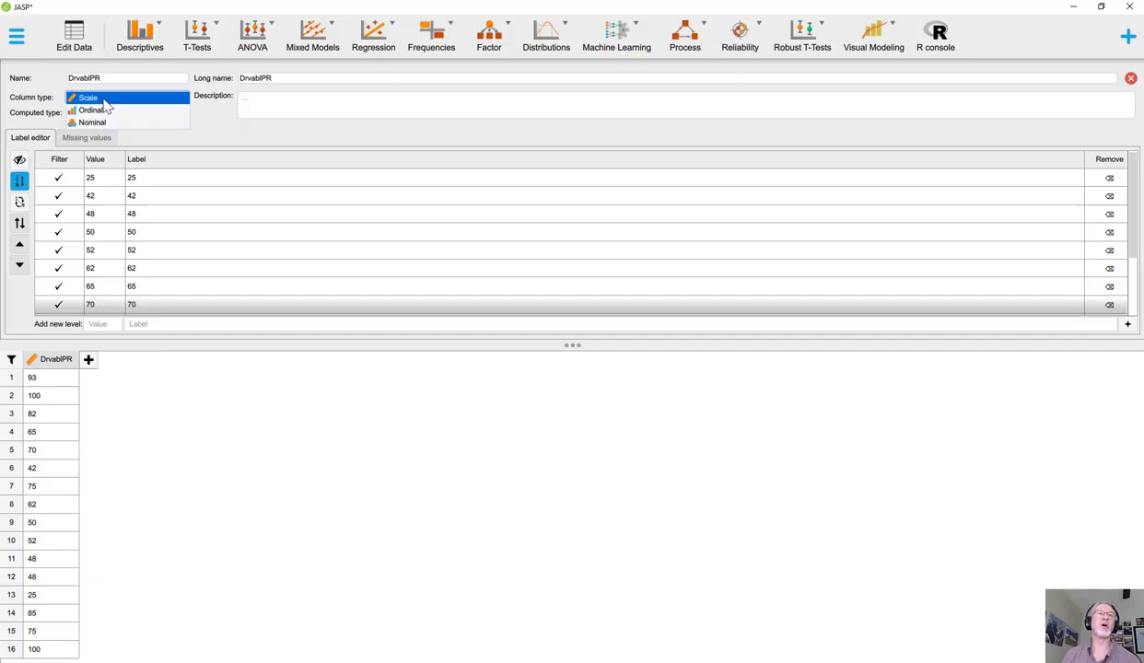
{"action": "left_click", "coordinate": [104, 100]}
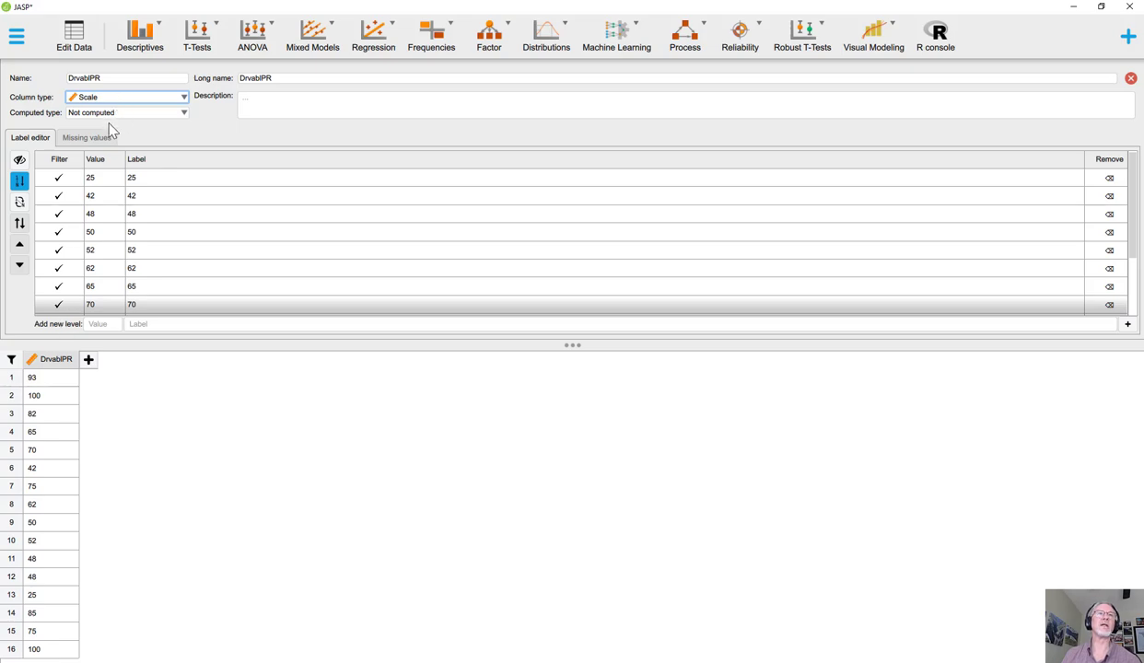
{"action": "left_click", "coordinate": [249, 101]}
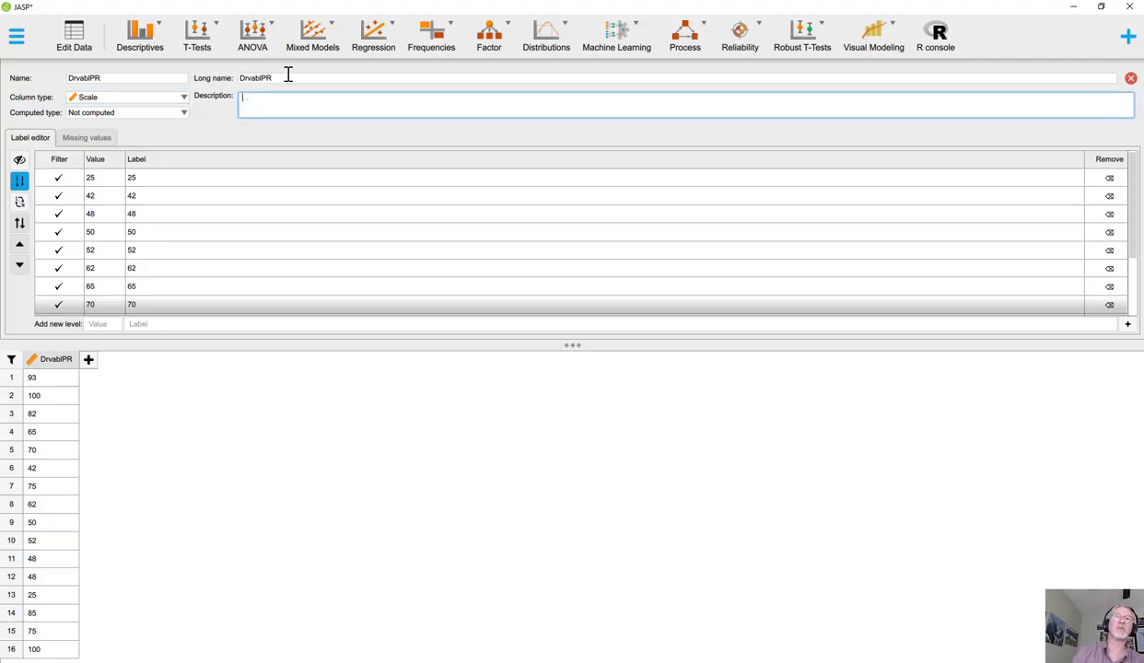
{"action": "type", "text": "Driving "}
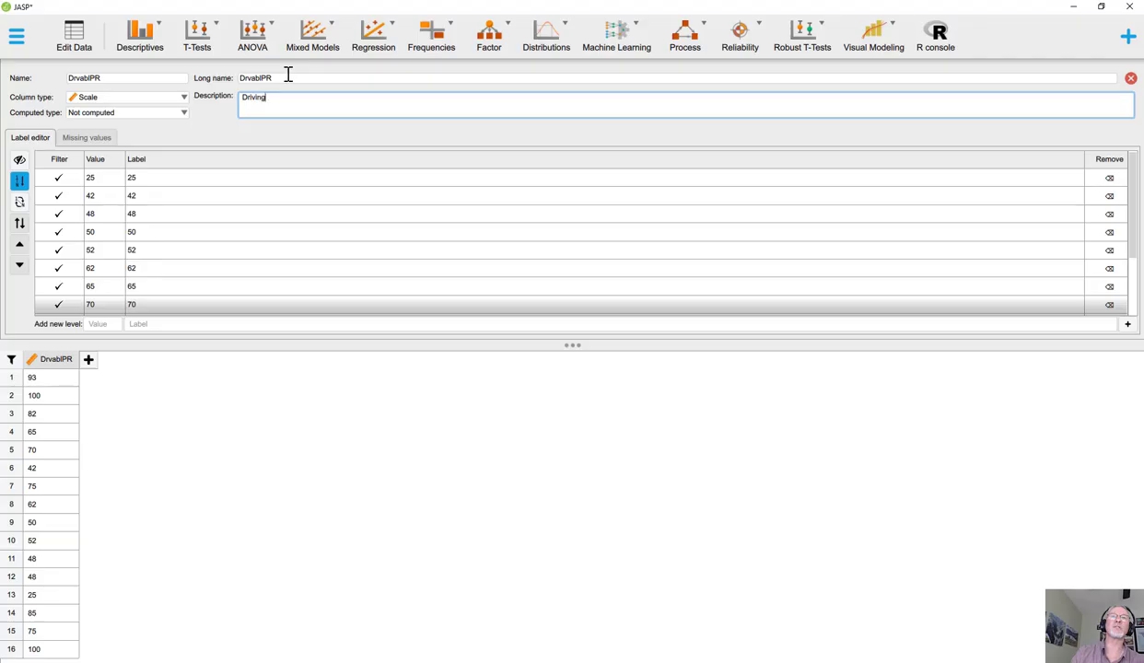
{"action": "type", "text": "Ability as a Percentile Ranking"}
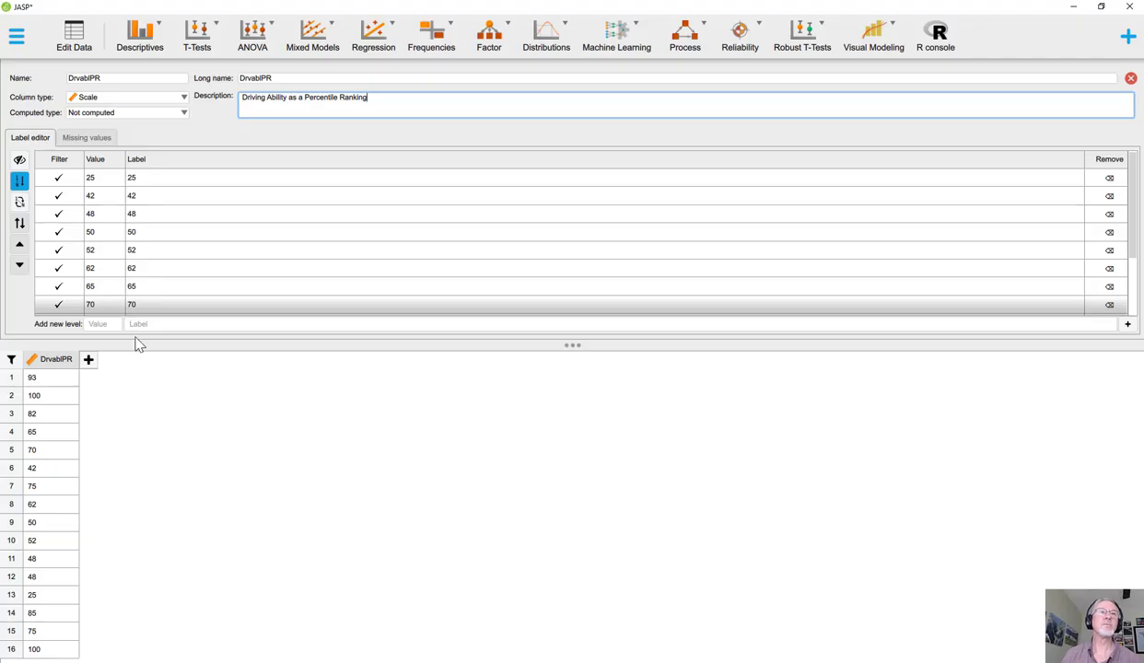
Step: Apply the variable's changes and set up a classical One Sample T-Test with DrvablPR as the tested variable
{"action": "left_click", "coordinate": [1130, 80]}
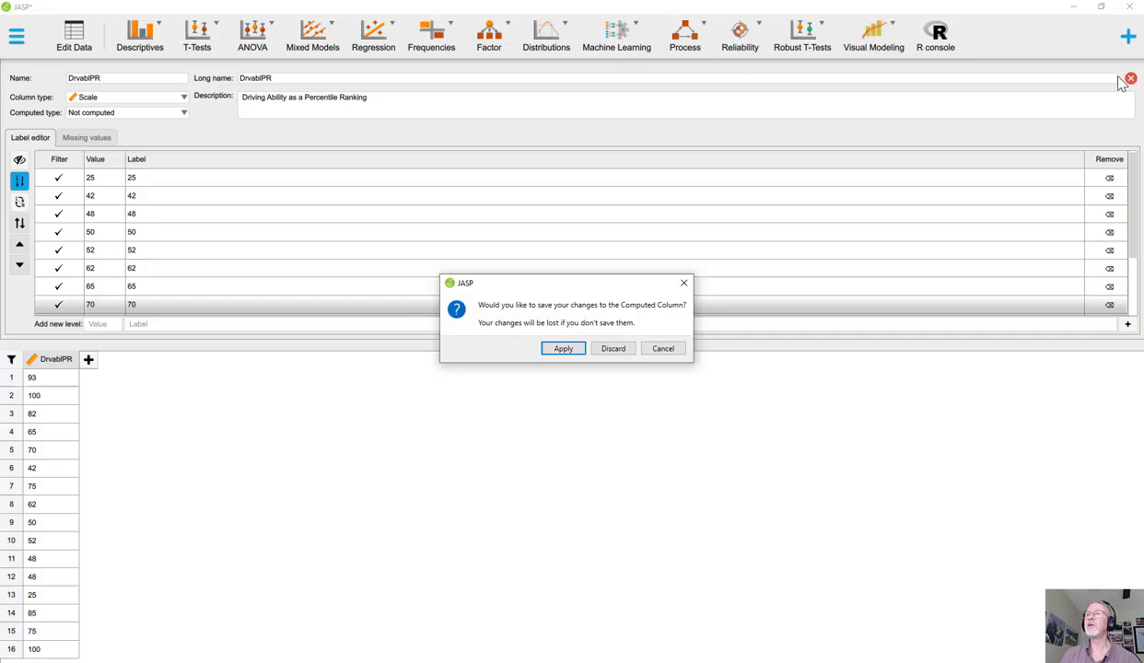
{"action": "left_click", "coordinate": [557, 346]}
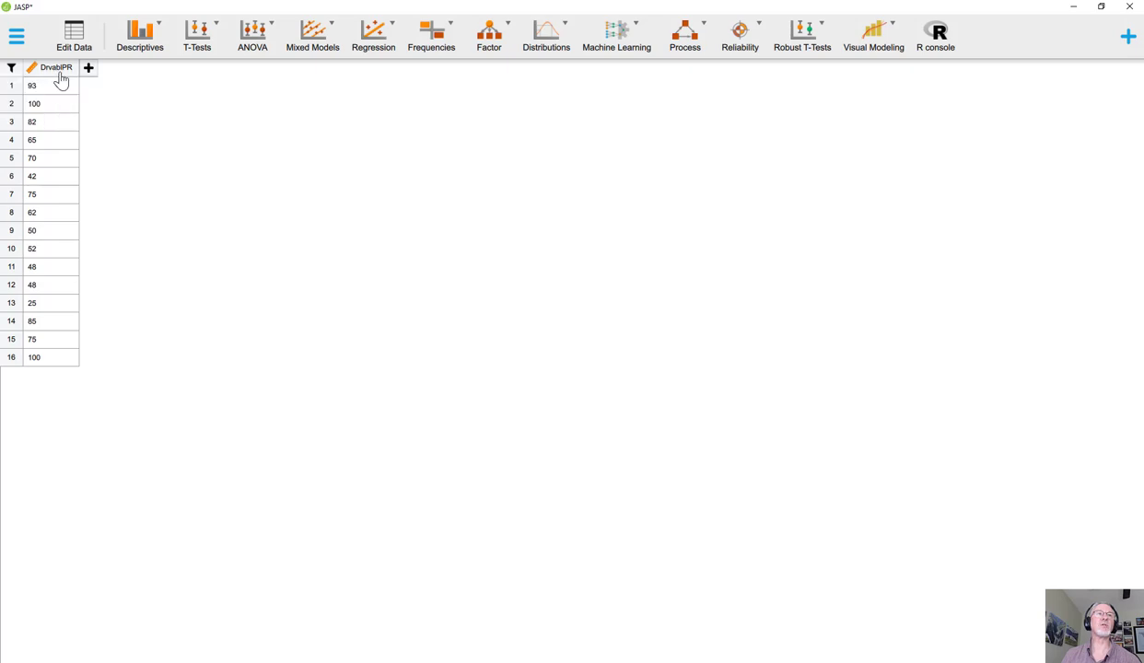
{"action": "left_click", "coordinate": [198, 44]}
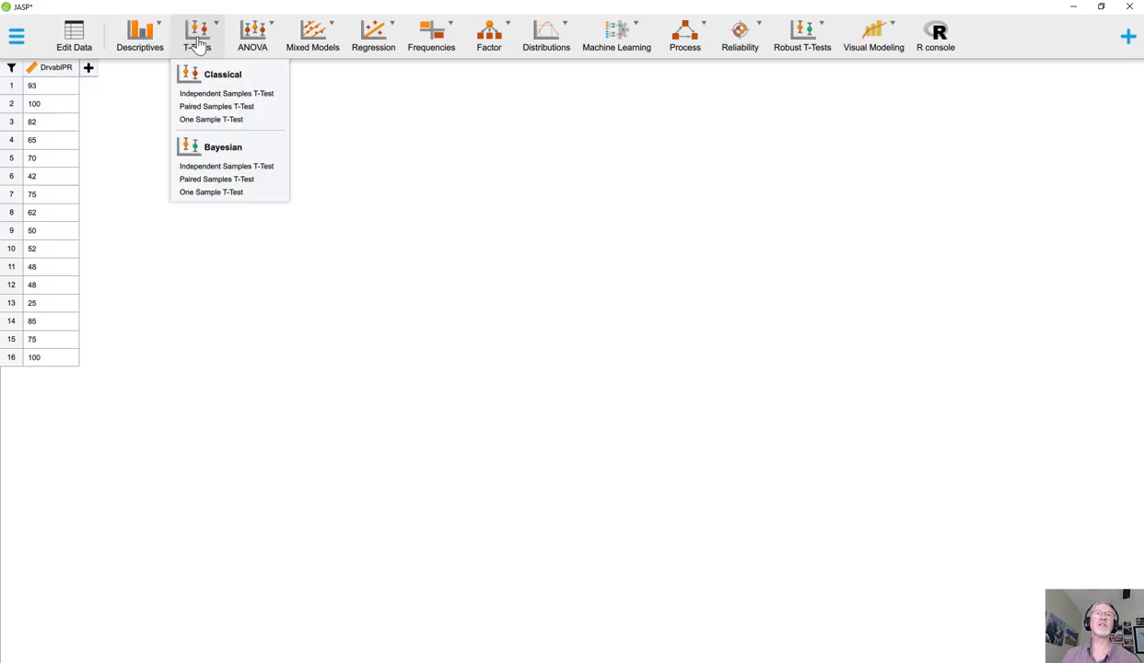
{"action": "left_click", "coordinate": [208, 121]}
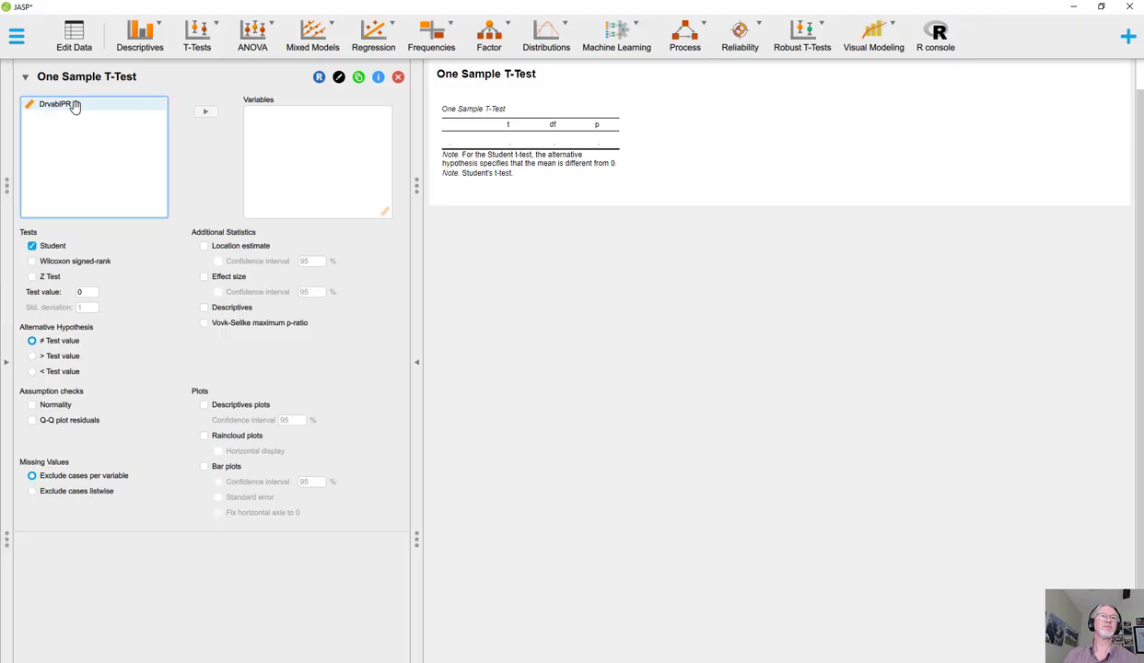
{"action": "left_click", "coordinate": [55, 104]}
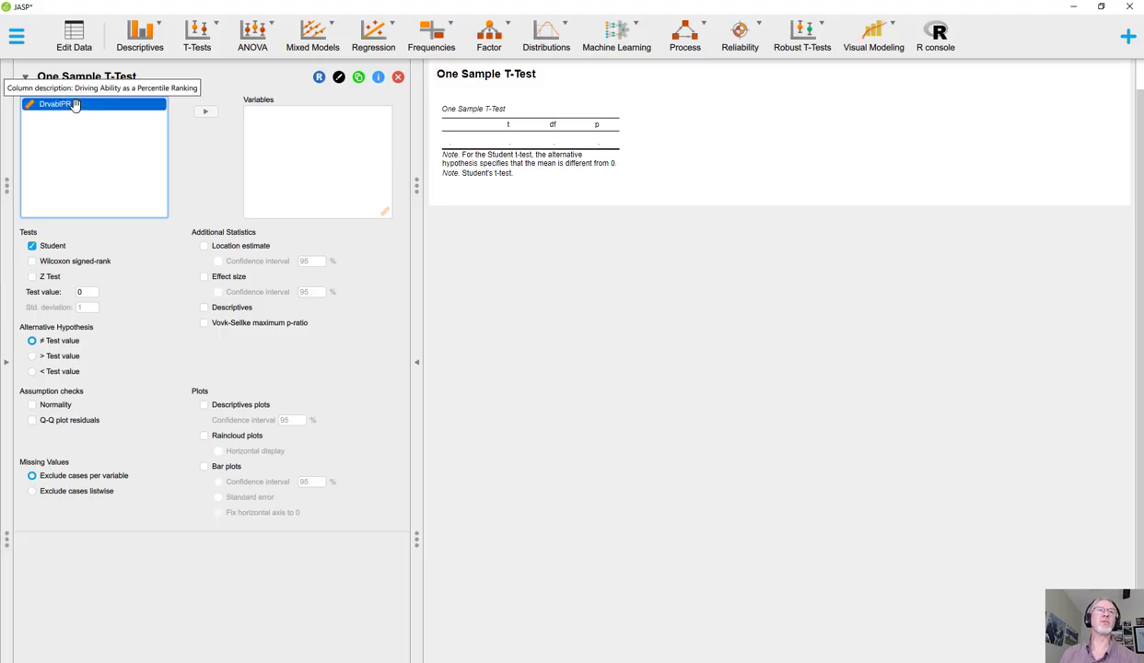
{"action": "left_click", "coordinate": [205, 111]}
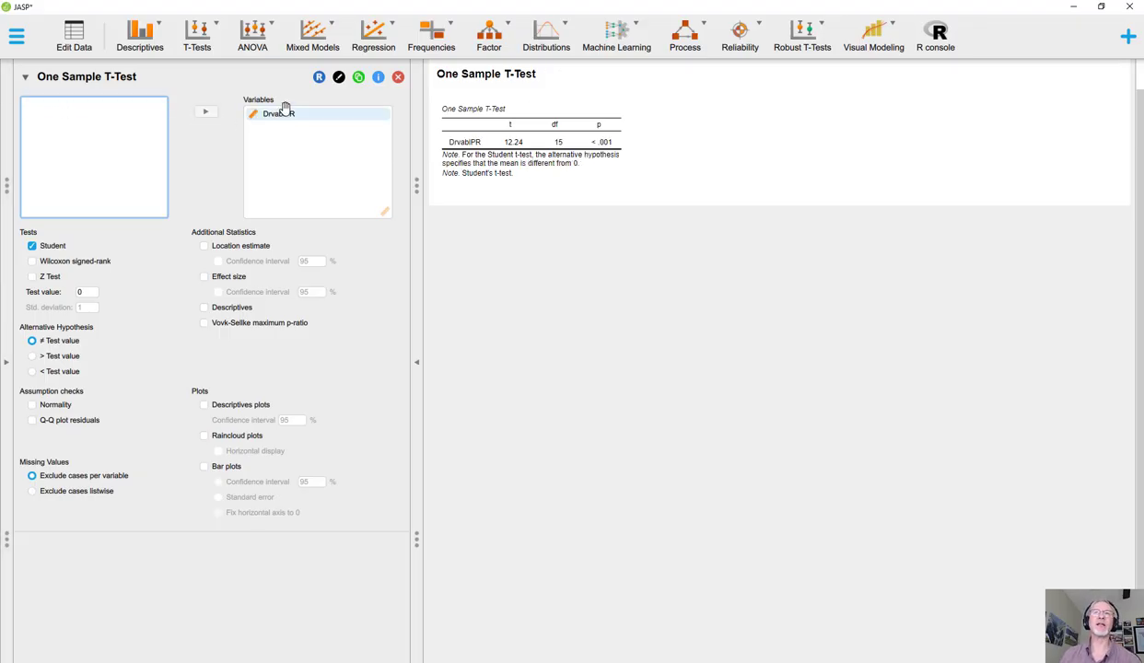
Step: Set the test value of the one-sample t-test to 50
{"action": "left_click", "coordinate": [83, 294]}
{"action": "key", "text": "BackSpace"}
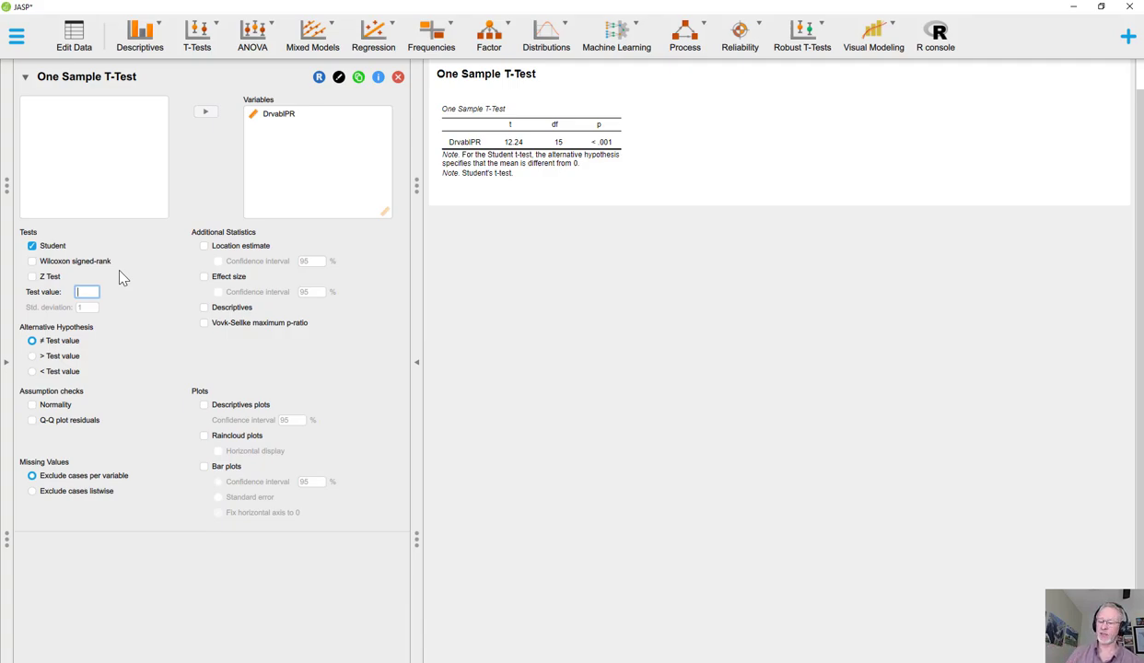
{"action": "type", "text": "50"}
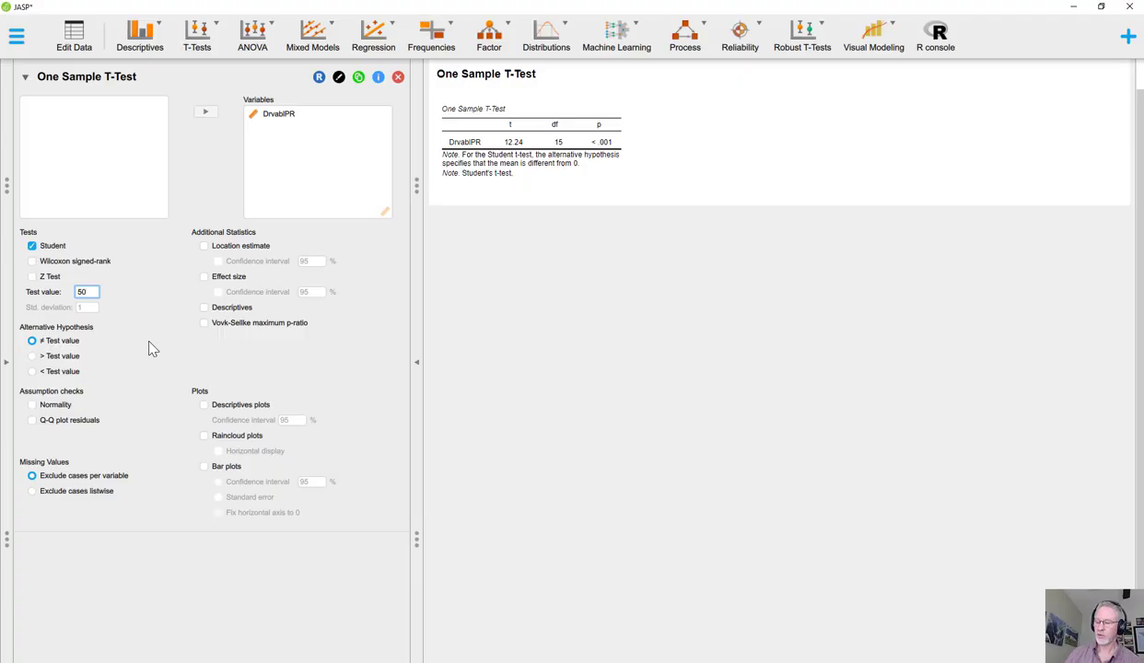
{"action": "key", "text": "Return"}
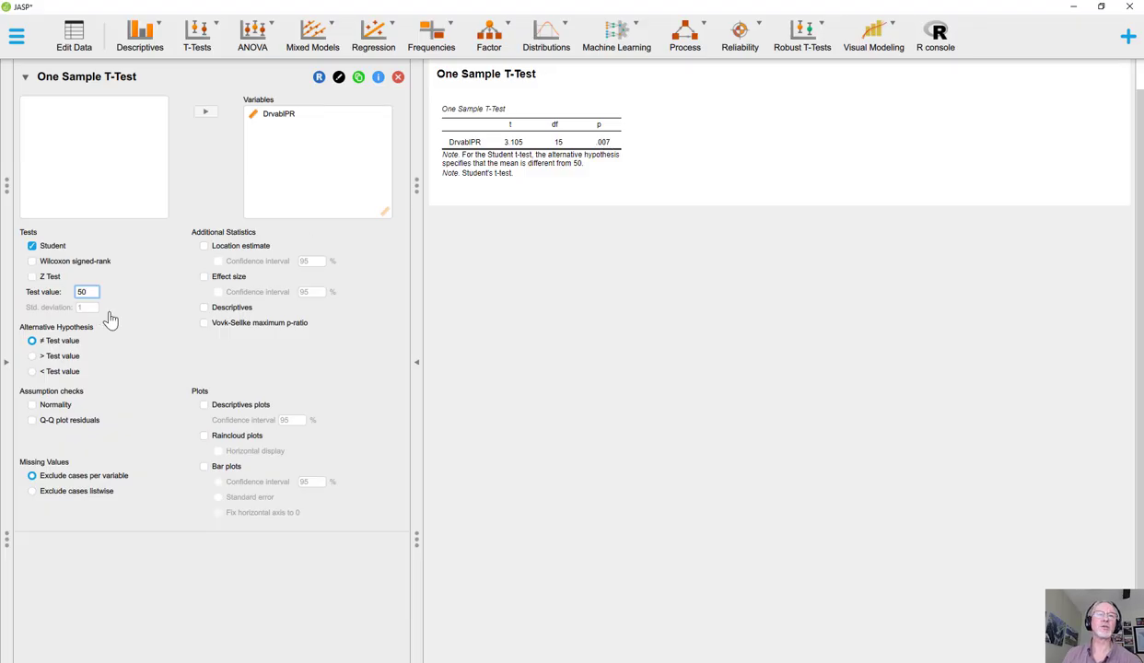
Step: Add the location estimate and effect size, each with a 95% confidence interval, and the descriptives to the t-test output
{"action": "left_click", "coordinate": [202, 248]}
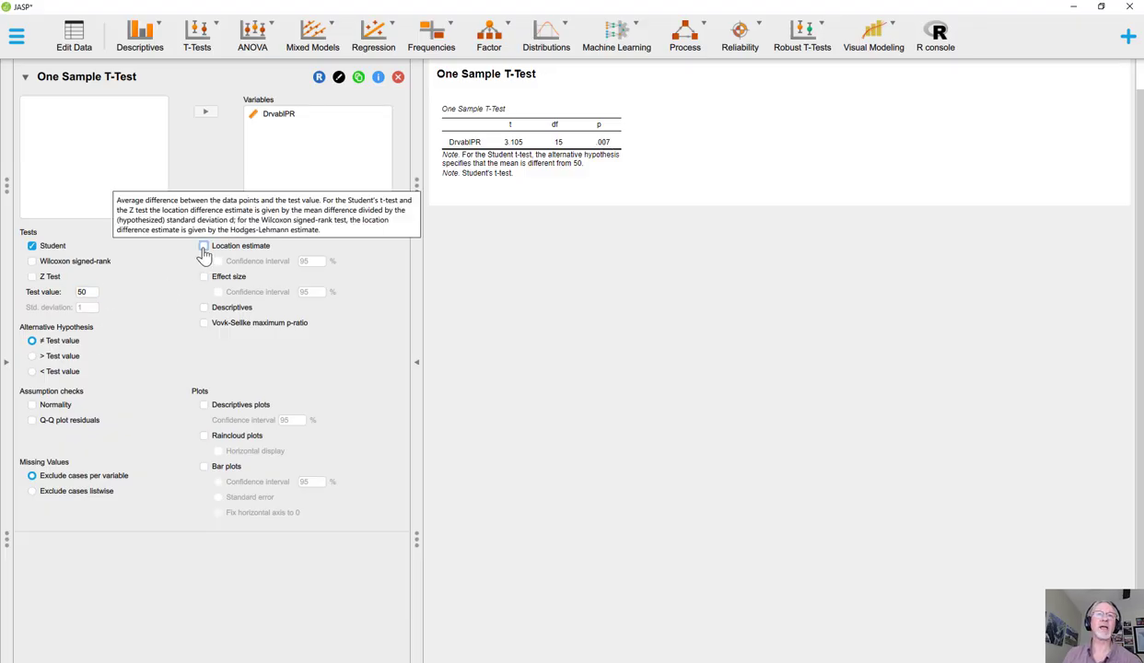
{"action": "left_click", "coordinate": [217, 262]}
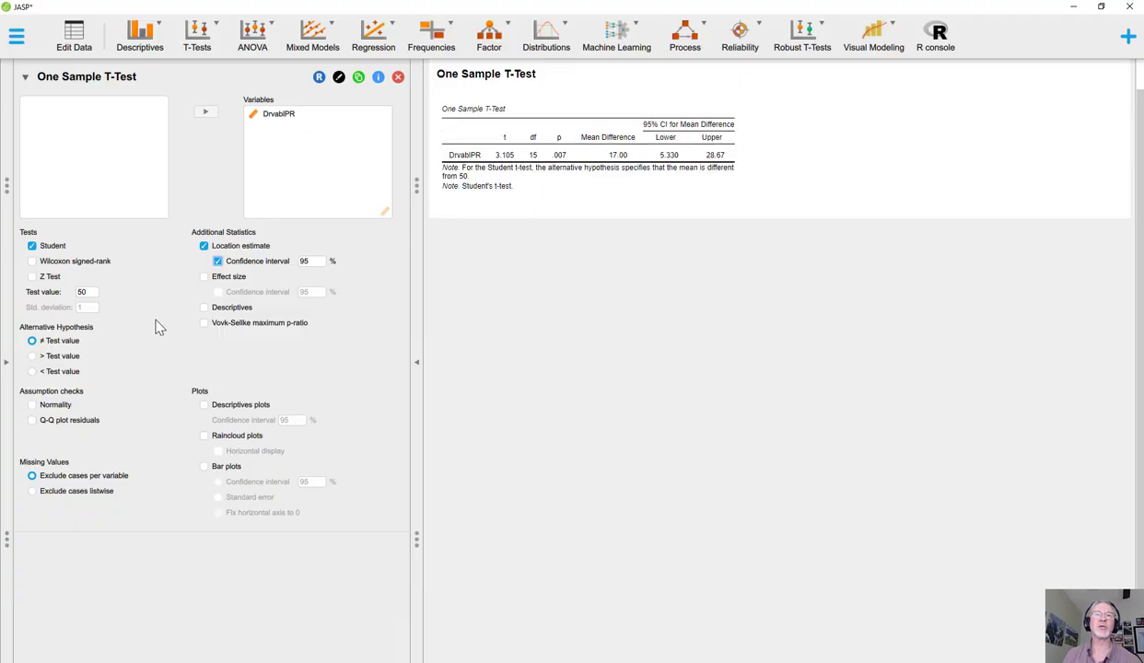
{"action": "left_click", "coordinate": [204, 278]}
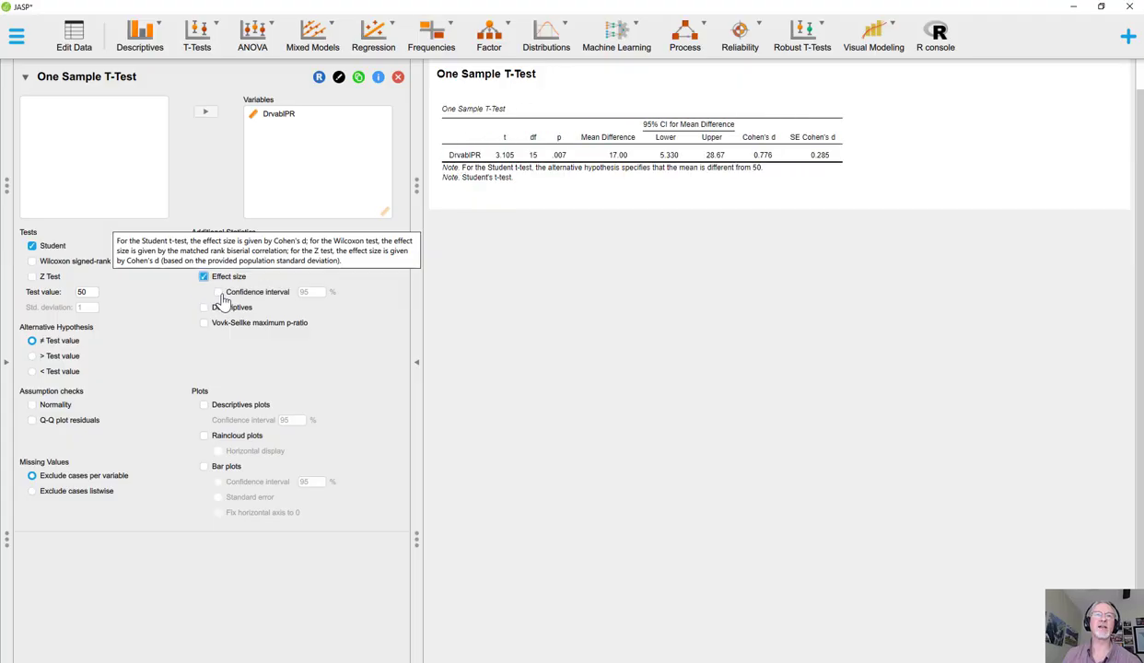
{"action": "left_click", "coordinate": [217, 292]}
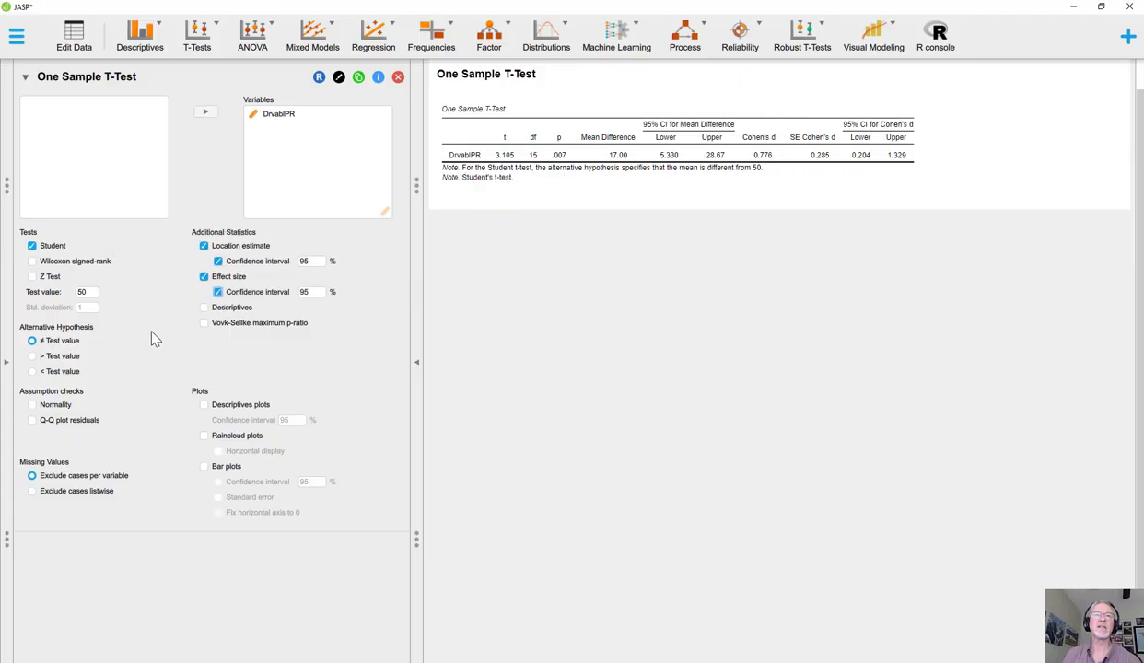
{"action": "left_click", "coordinate": [203, 308]}
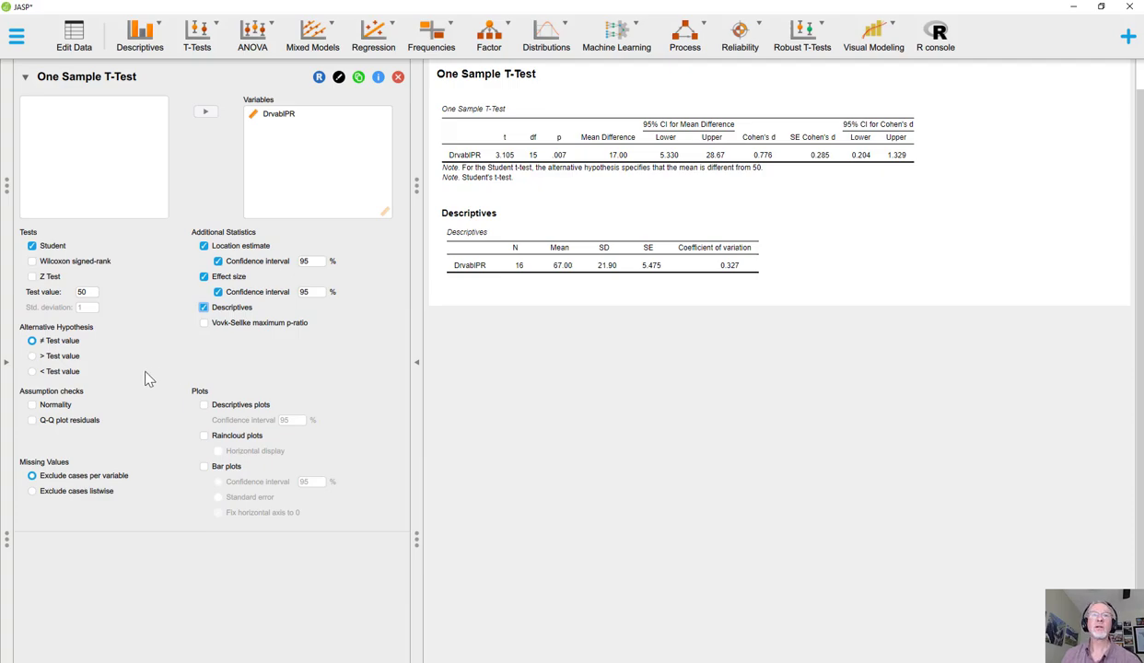
Step: Add raincloud plots, the normality check and the Q-Q plot of residuals, and minimize the OneNote window covering the results
{"action": "left_click", "coordinate": [204, 439]}
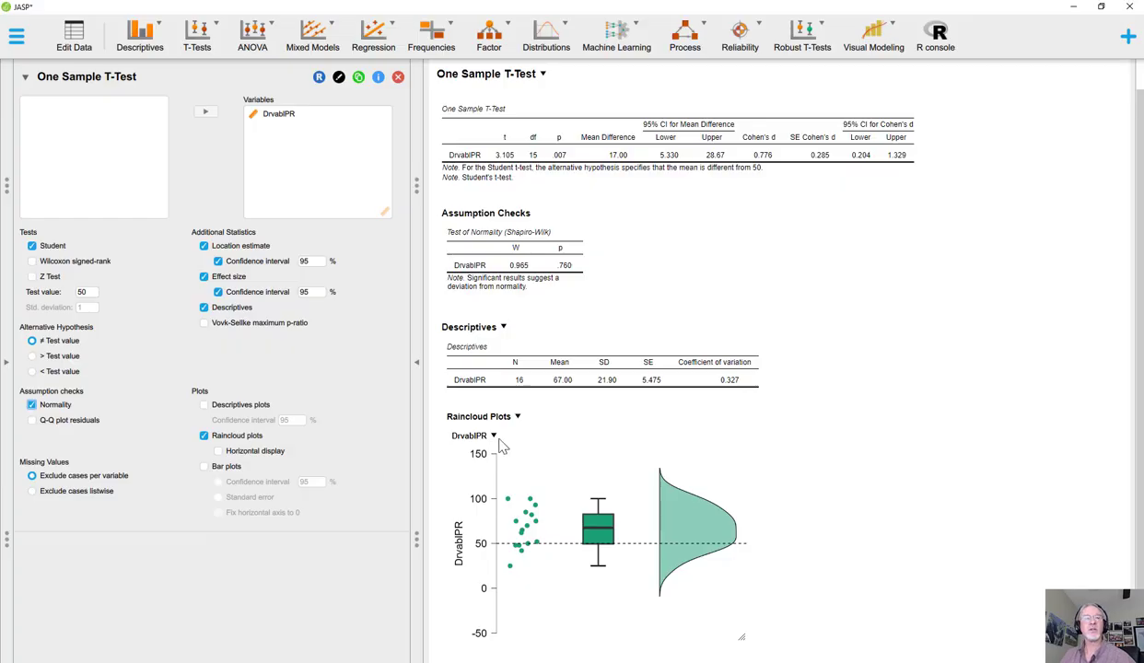
{"action": "left_click", "coordinate": [33, 422]}
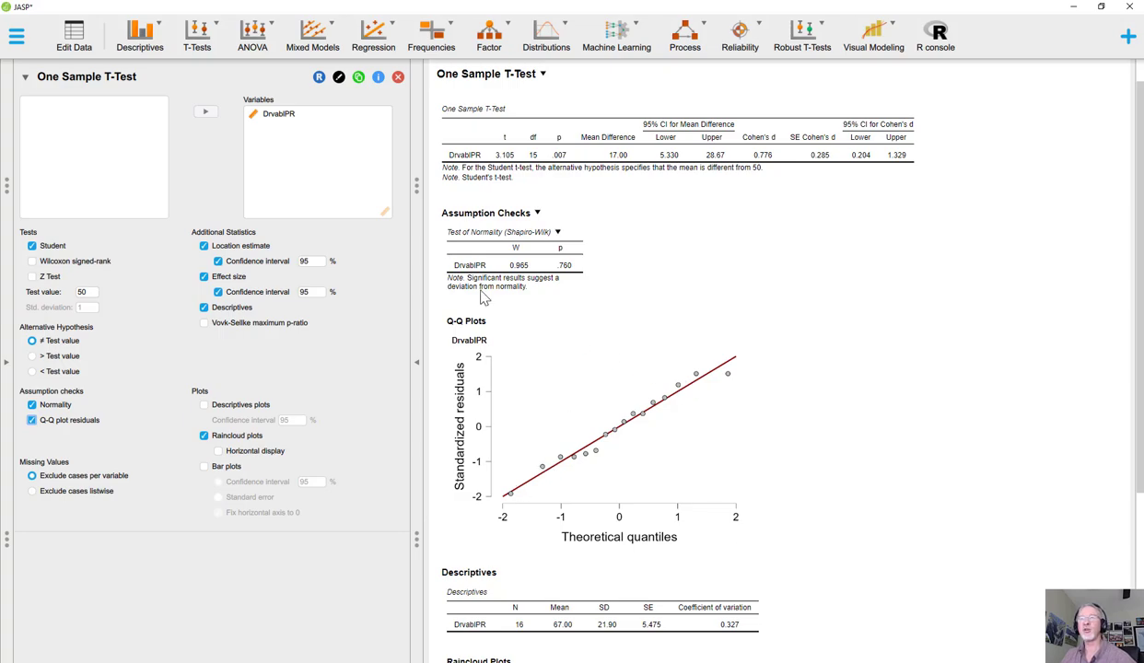
{"action": "scroll", "coordinate": [553, 400], "scroll_direction": "down", "scroll_amount": 1}
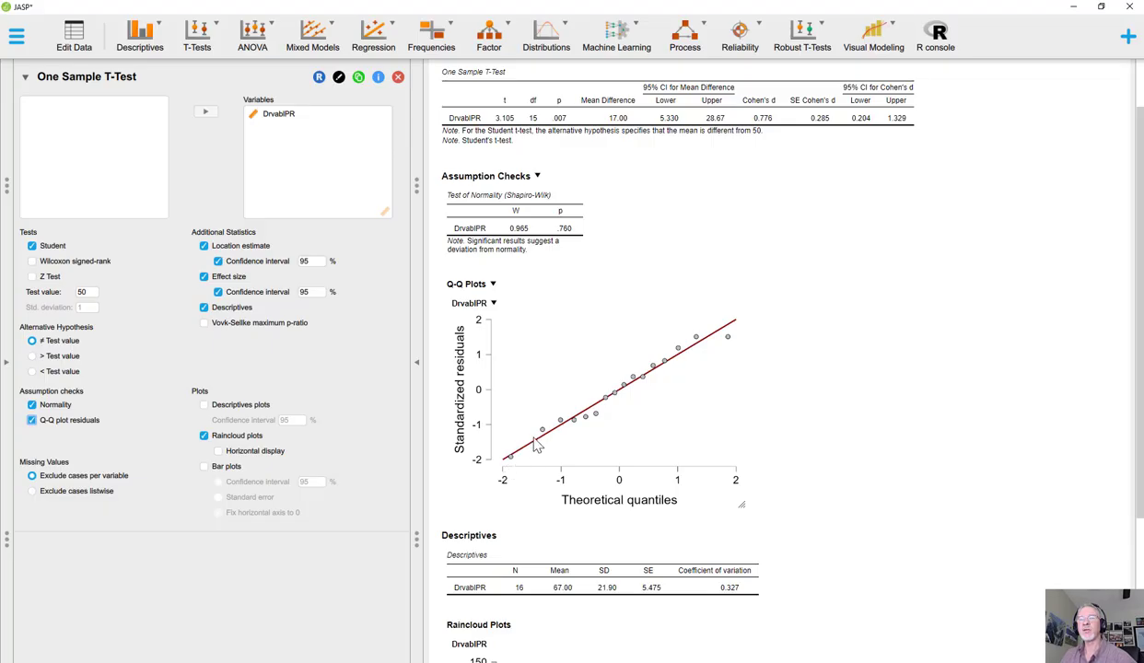
{"action": "scroll", "coordinate": [536, 444], "scroll_direction": "down", "scroll_amount": 5}
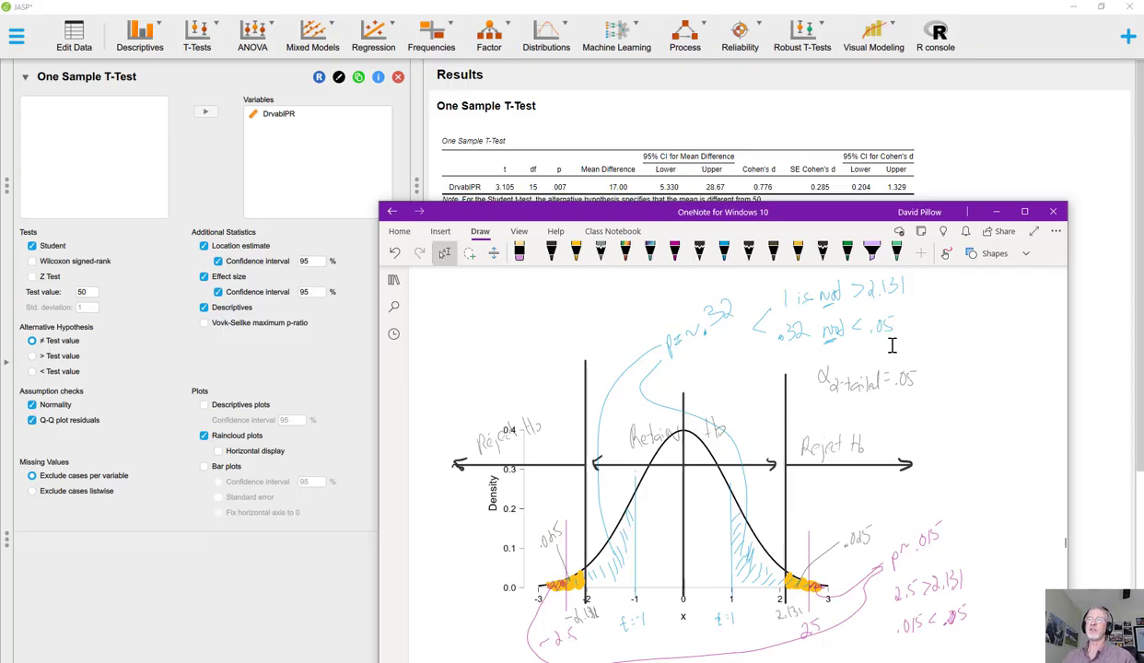
{"action": "left_click", "coordinate": [995, 211]}
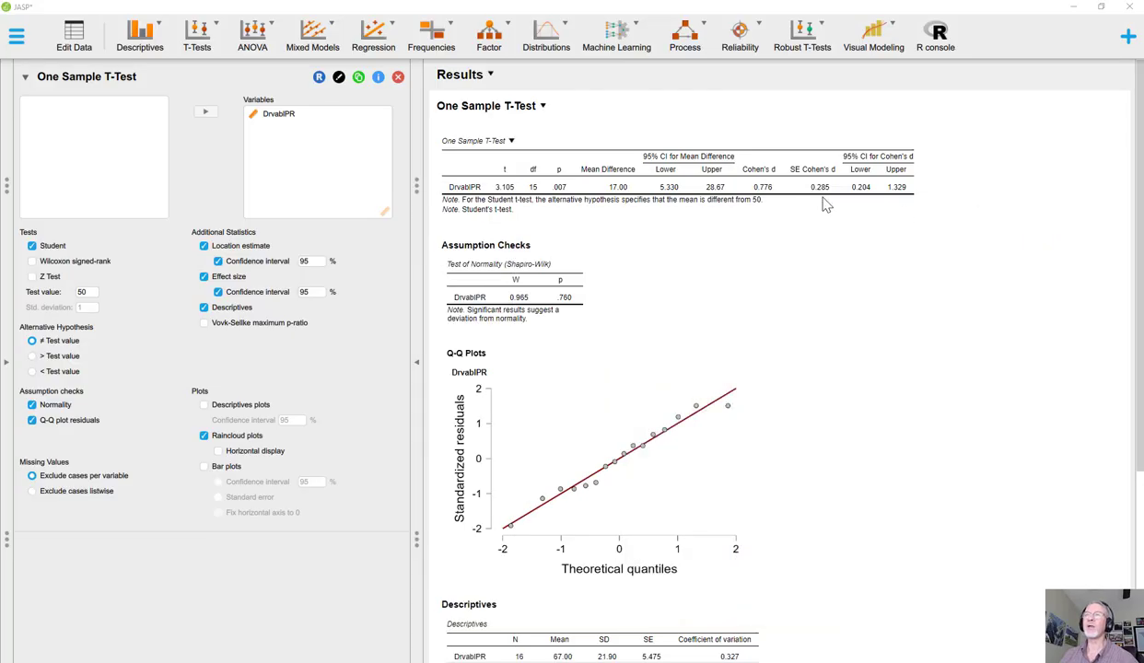